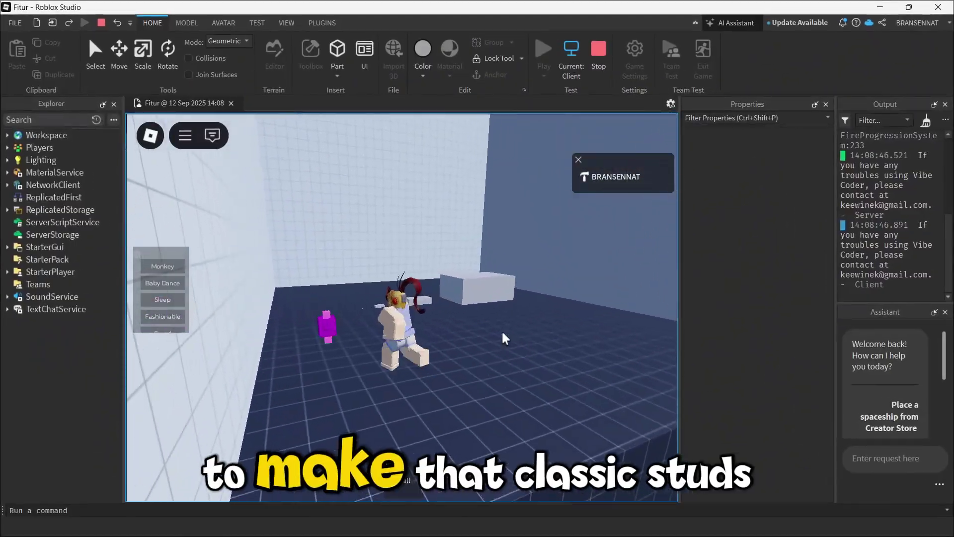
Walk the character around the magenta studded parts in the play test to examine their stud texture from several angles and distances.
{"action": "scroll", "coordinate": [505, 338], "scroll_direction": "up", "scroll_amount": 4}
{"action": "key", "text": "s"}
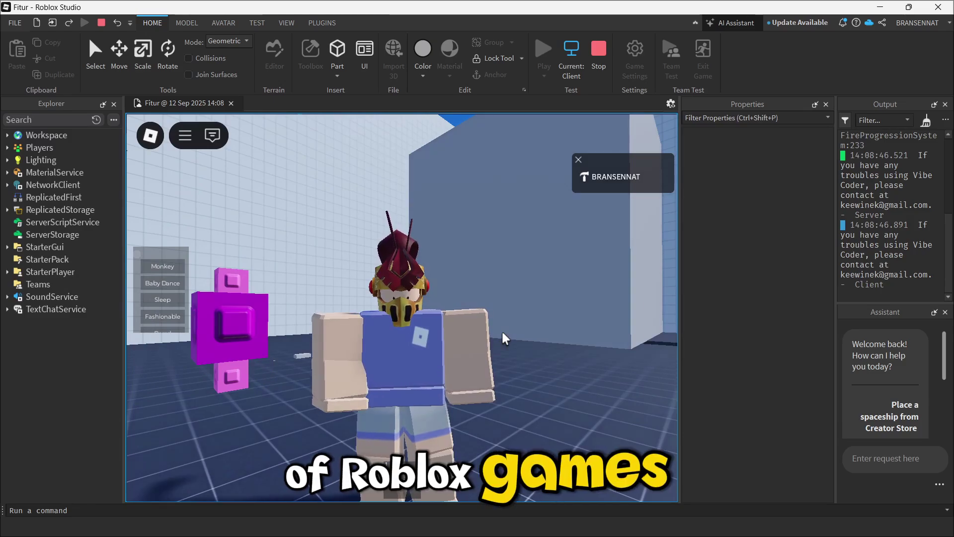
{"action": "key", "text": "a"}
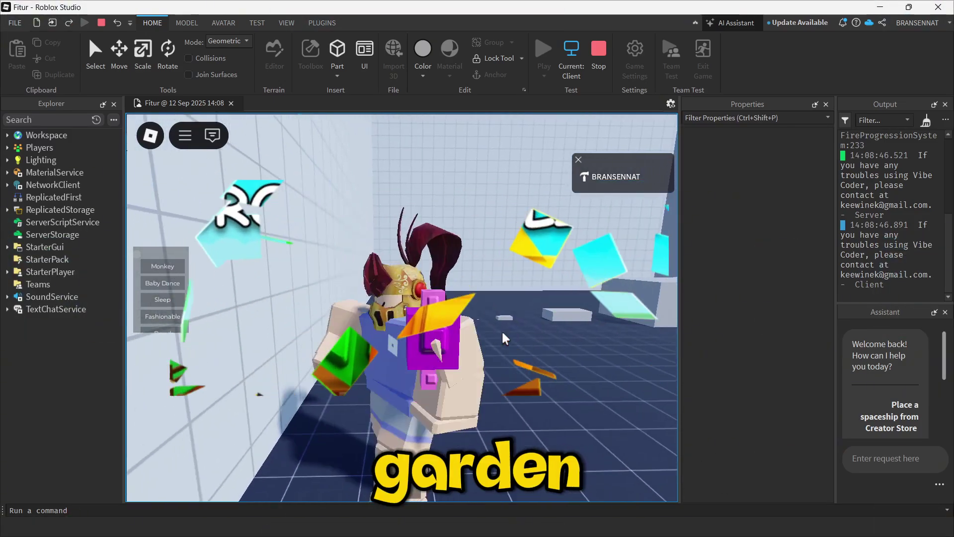
{"action": "key", "text": "a"}
{"action": "key", "text": "s"}
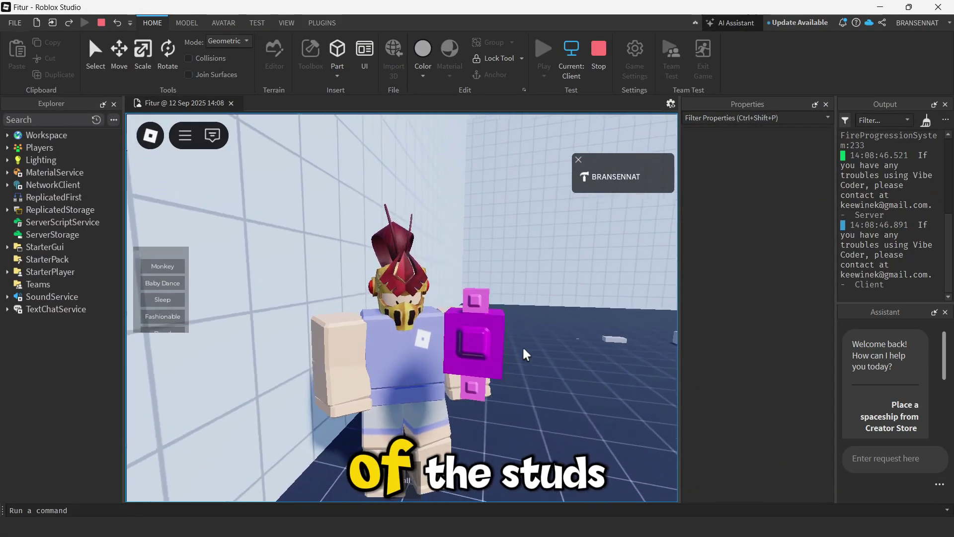
{"action": "key", "text": "s"}
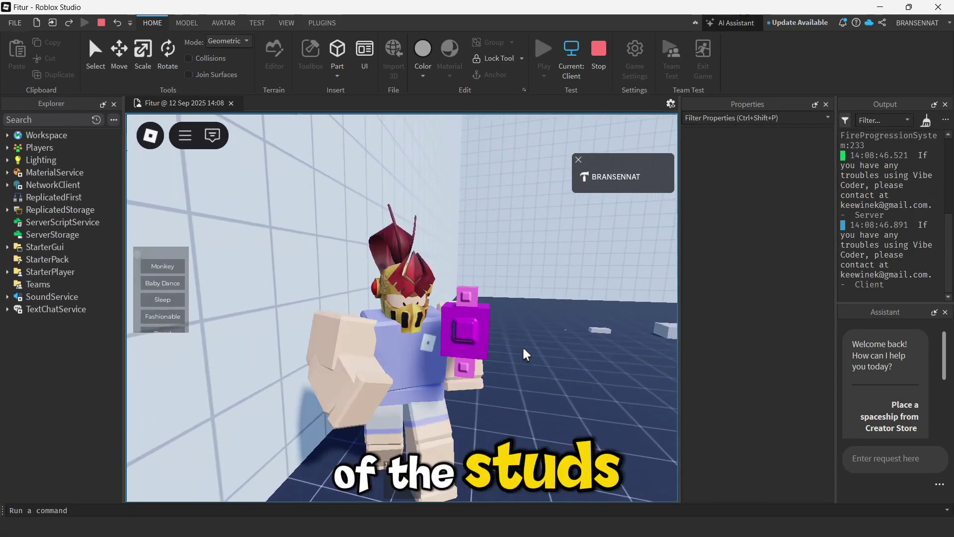
{"action": "key", "text": "a"}
{"action": "key", "text": "d"}
{"action": "key", "text": "w"}
{"action": "key", "text": "s"}
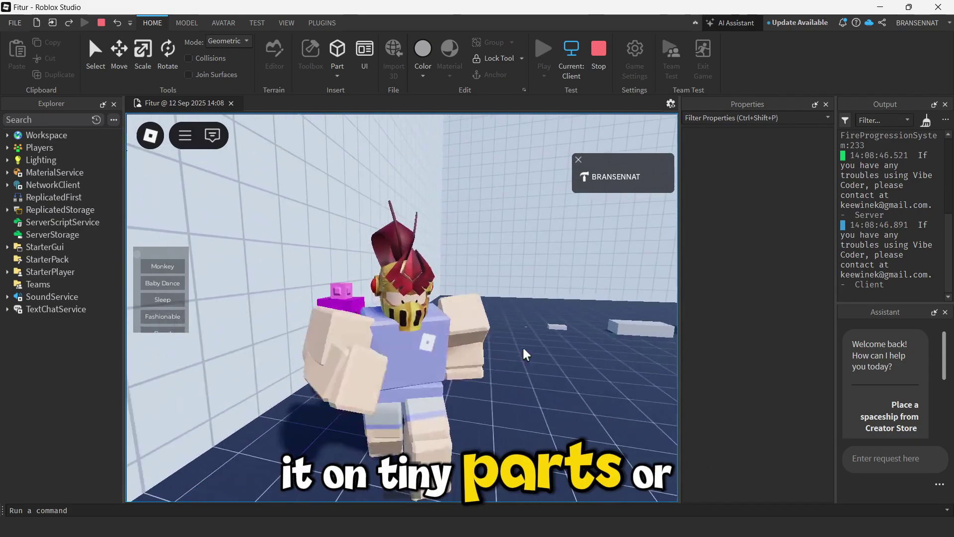
{"action": "key", "text": "d"}
{"action": "key", "text": "a"}
{"action": "key", "text": "s"}
{"action": "key", "text": "a"}
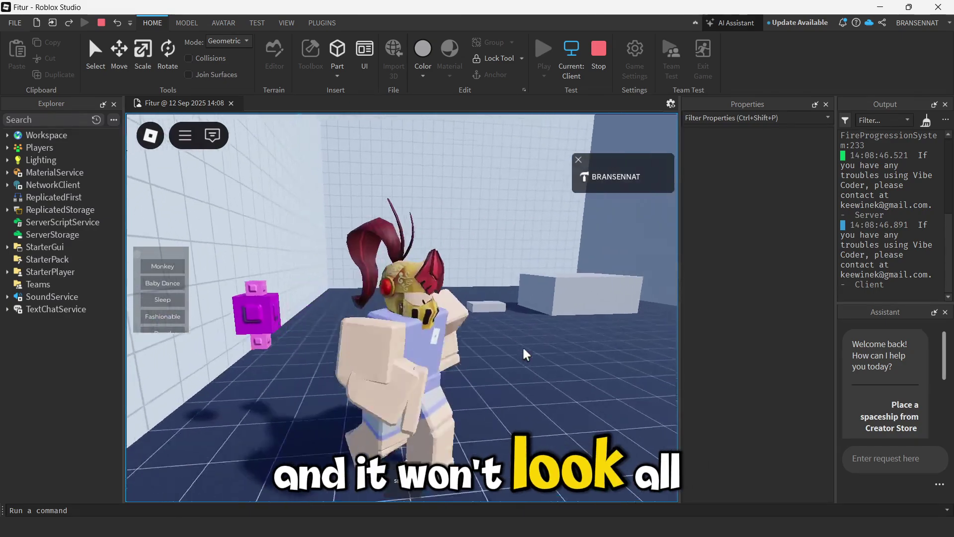
{"action": "key", "text": "s"}
{"action": "key", "text": "a"}
{"action": "key", "text": "w"}
{"action": "key", "text": "d"}
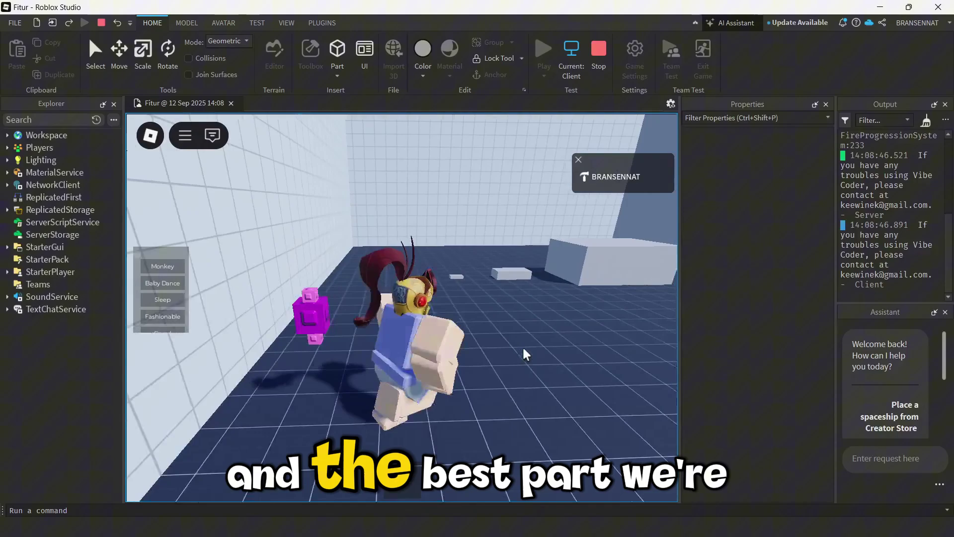
{"action": "key", "text": "a"}
{"action": "right_click_drag", "start_coordinate": [523, 349], "coordinate": [523, 349]}
{"action": "key", "text": "s"}
{"action": "scroll", "coordinate": [523, 348], "scroll_direction": "down", "scroll_amount": 5}
{"action": "key", "text": "d"}
{"action": "key", "text": "w"}
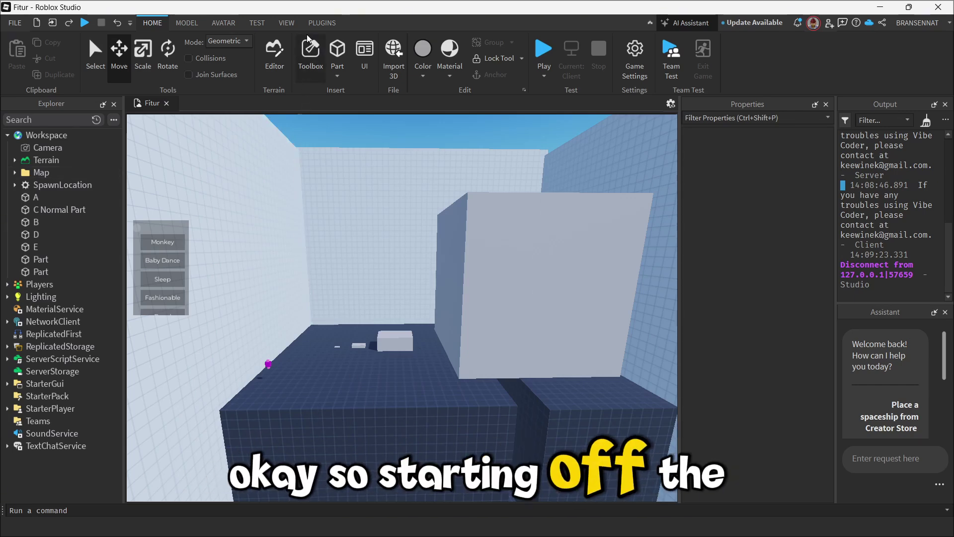
Show the Toolbox and search its Plugins category for "resurface".
{"action": "left_click", "coordinate": [278, 23]}
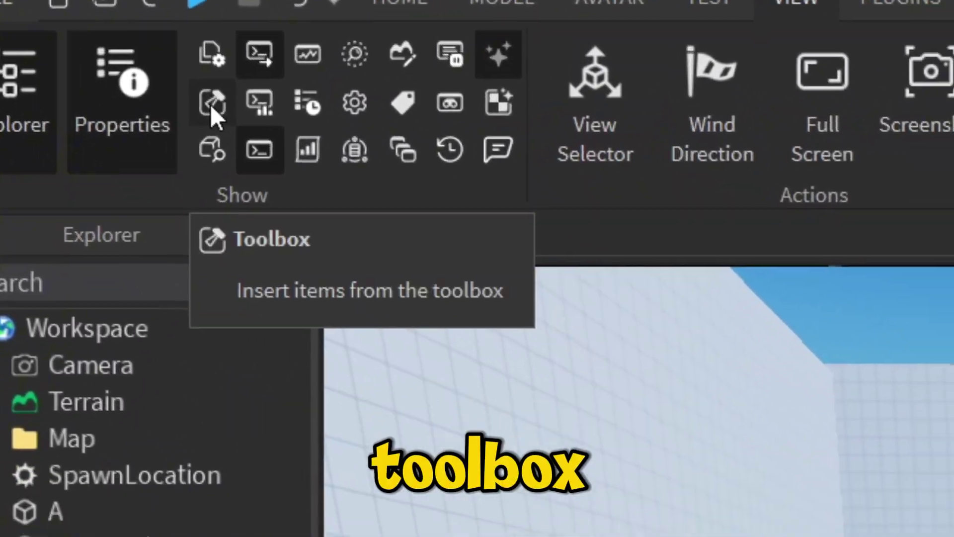
{"action": "left_click", "coordinate": [55, 160]}
{"action": "left_click", "coordinate": [382, 257]}
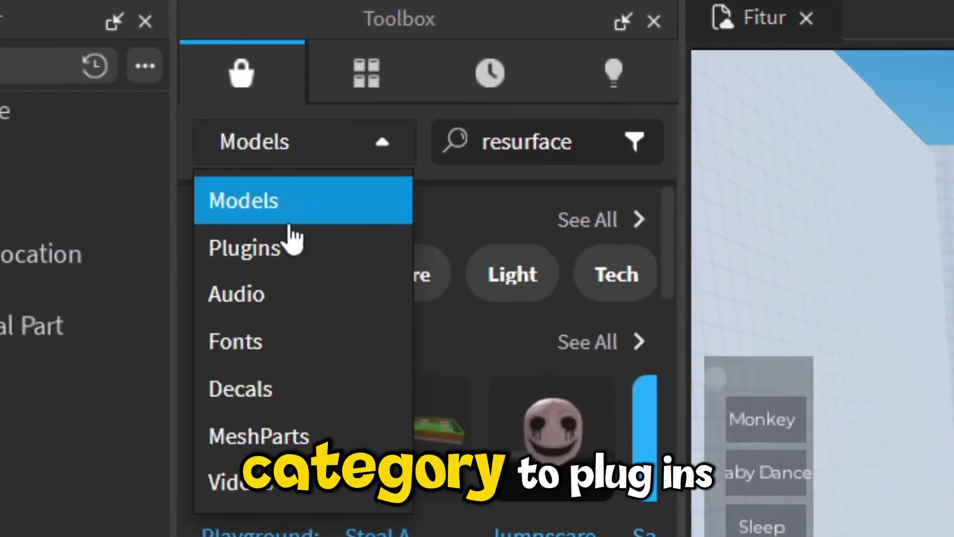
{"action": "left_click", "coordinate": [293, 246]}
{"action": "left_click", "coordinate": [588, 140]}
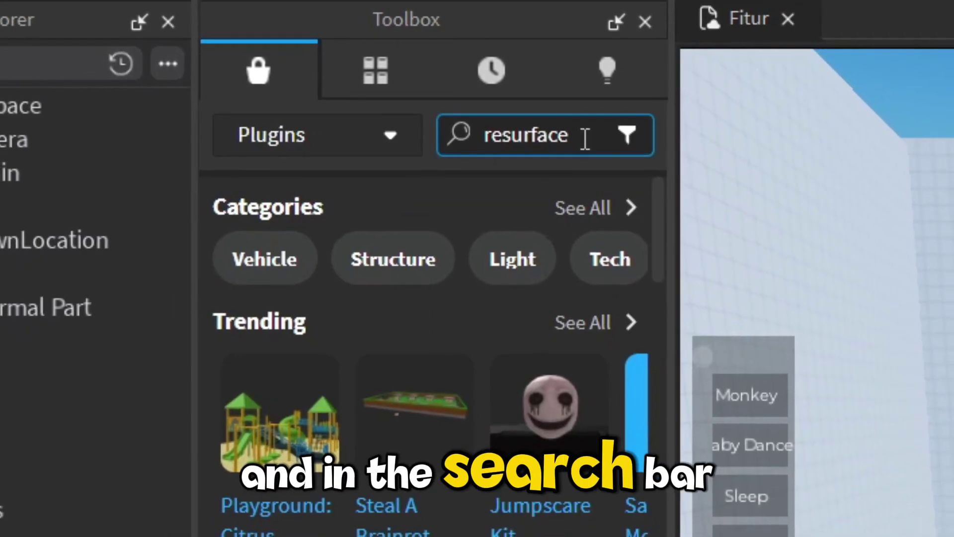
{"action": "double_click", "coordinate": [589, 139]}
{"action": "left_click", "coordinate": [584, 137]}
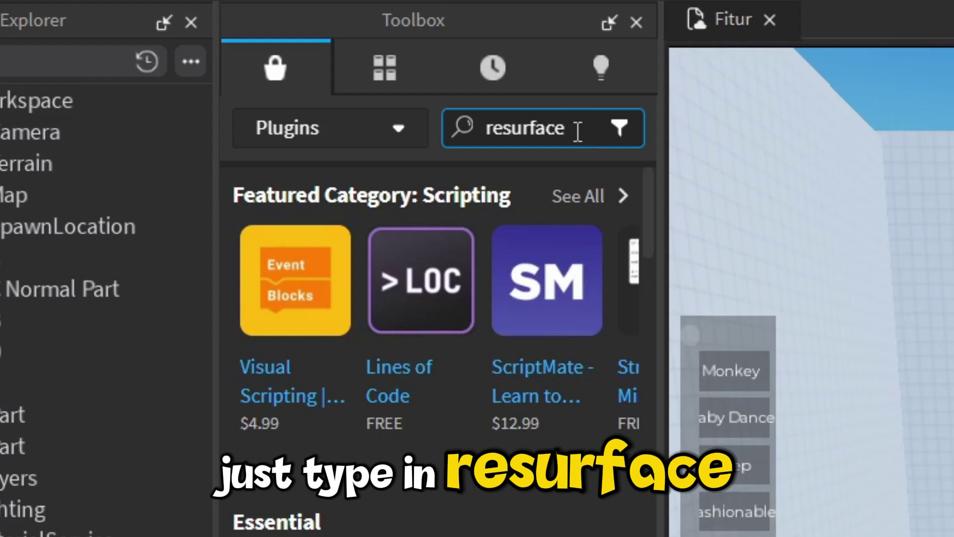
{"action": "key", "text": "Return"}
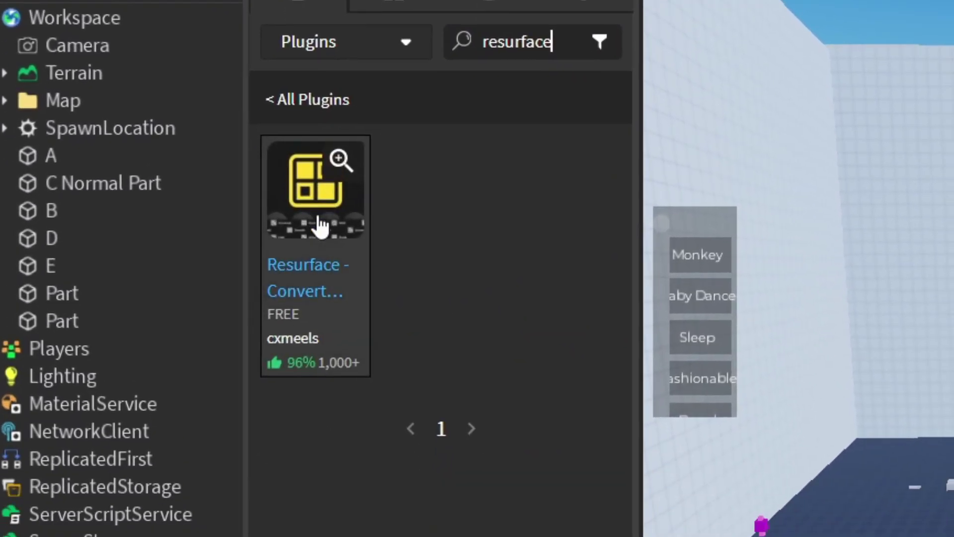
Install the free Resurface plugin by cxmeels, close the Toolbox and show the installed plugins' tools.
{"action": "left_click", "coordinate": [318, 298]}
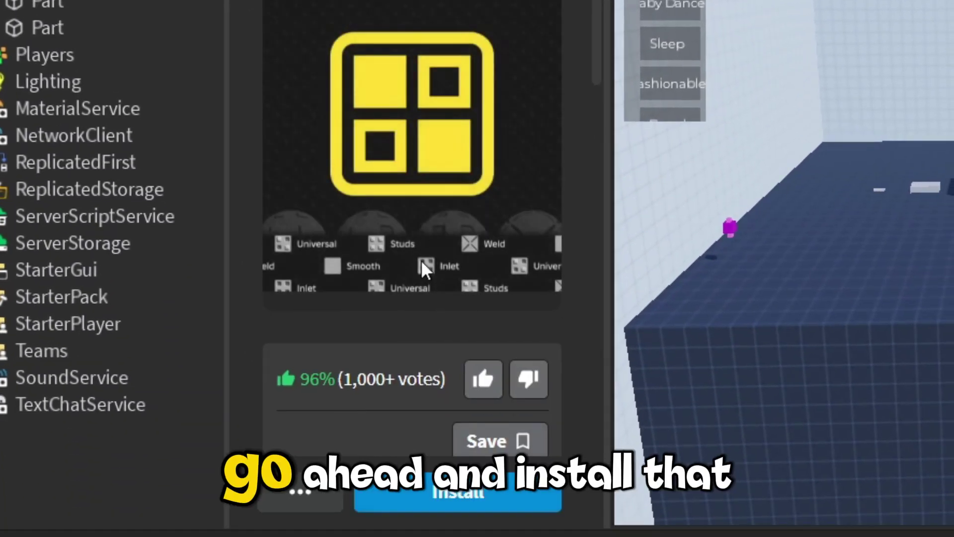
{"action": "left_click", "coordinate": [411, 497]}
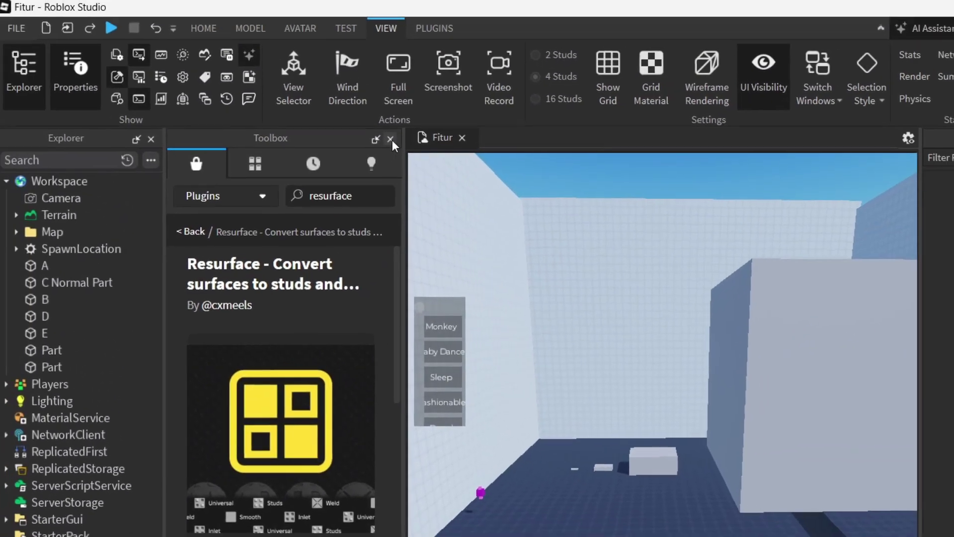
{"action": "left_click", "coordinate": [390, 140]}
{"action": "left_click", "coordinate": [426, 31]}
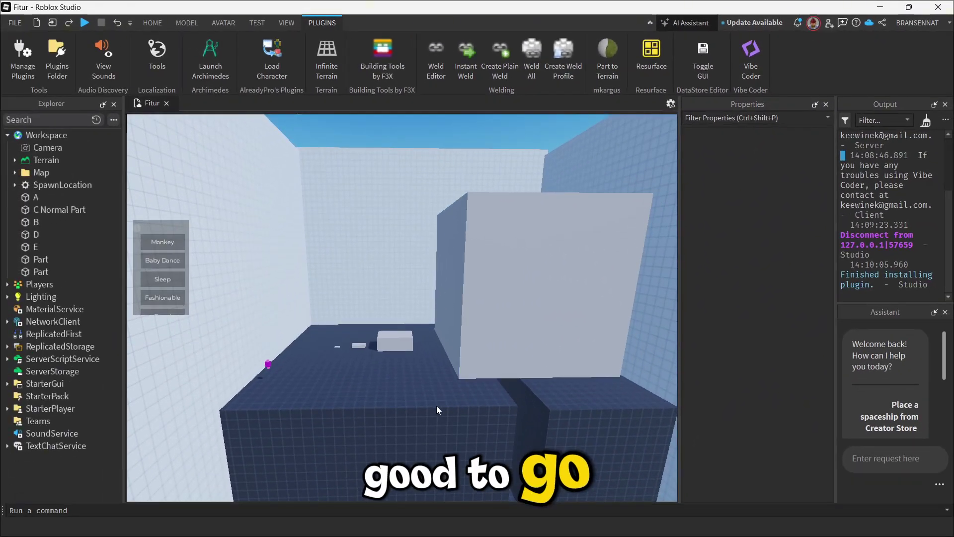
Examine the five sample parts A, B, C Normal Part, D and E up close by selecting them together.
{"action": "key", "text": "w"}
{"action": "right_click_drag", "start_coordinate": [437, 406], "coordinate": [437, 406]}
{"action": "key", "text": "w"}
{"action": "key", "text": "w"}
{"action": "key", "text": "w"}
{"action": "left_click", "coordinate": [29, 196]}
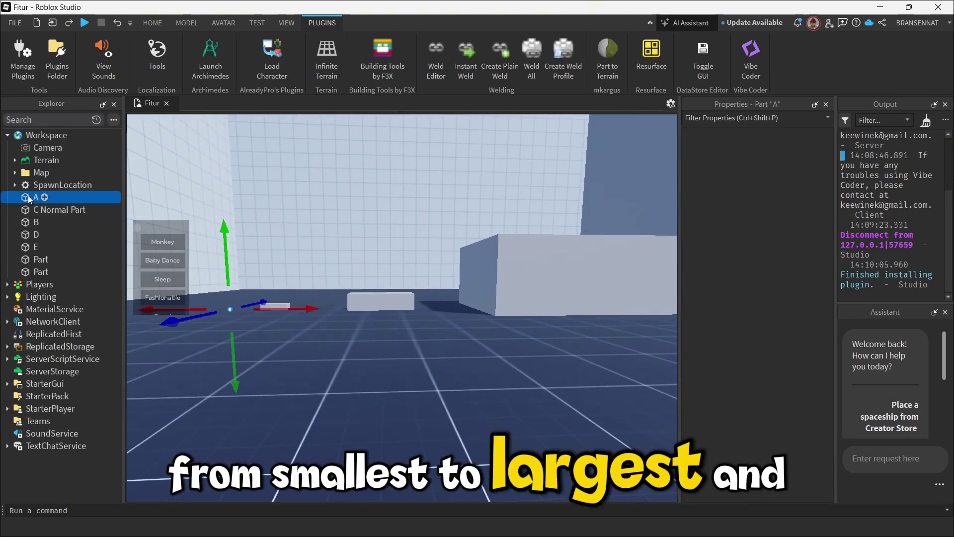
{"action": "left_click", "coordinate": [34, 248], "text": "shift"}
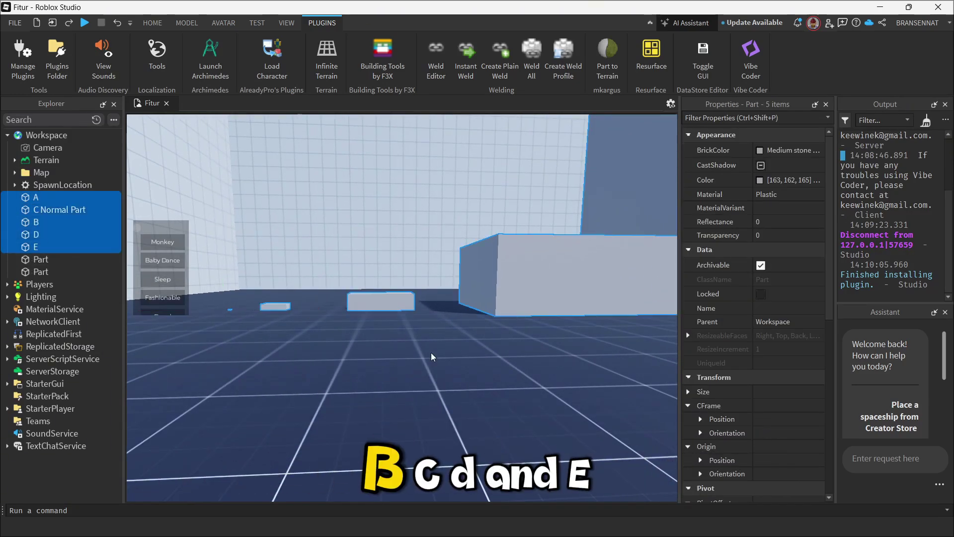
{"action": "key", "text": "s"}
{"action": "right_click_drag", "start_coordinate": [437, 361], "coordinate": [437, 363]}
{"action": "key", "text": "w"}
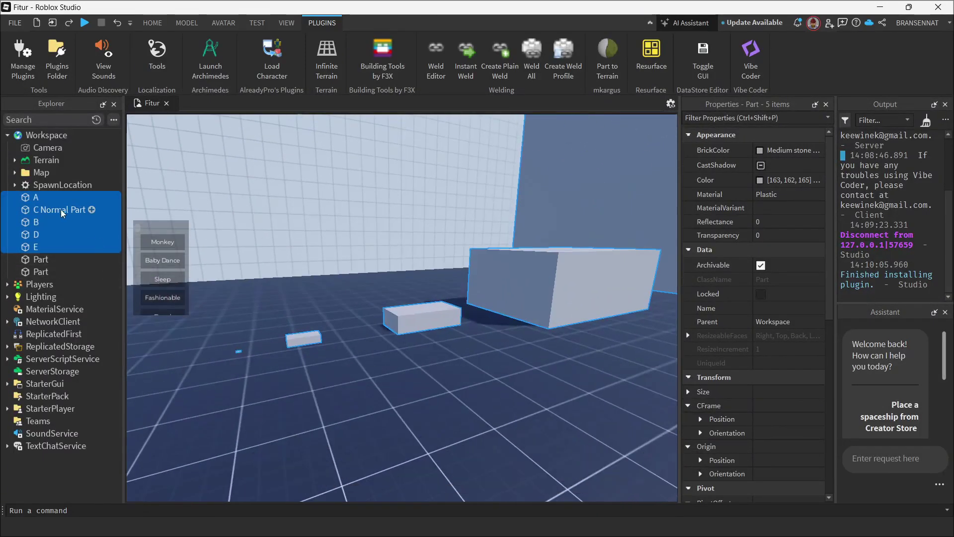
{"action": "left_click", "coordinate": [291, 406]}
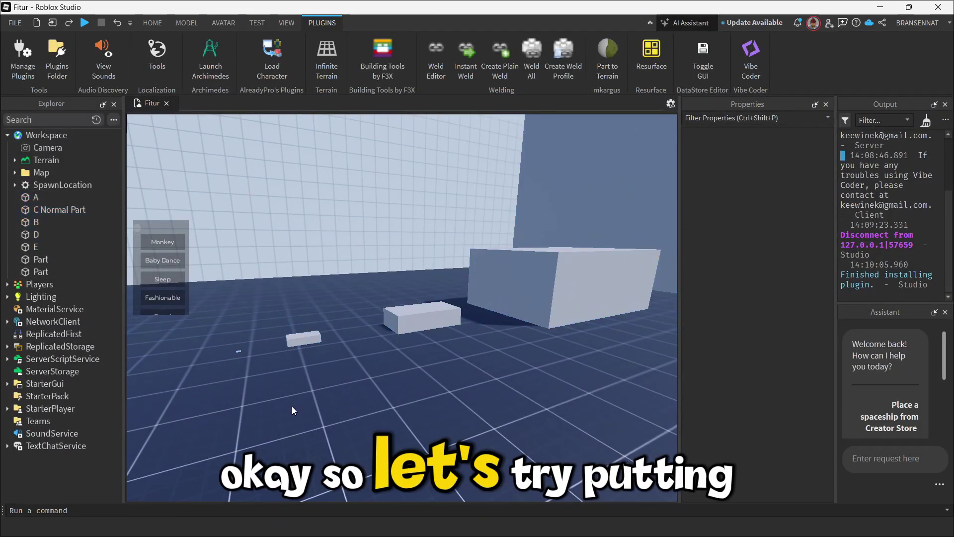
Select C Normal Part, start the Resurface plugin and choose Studs as the active surface.
{"action": "left_click", "coordinate": [56, 210]}
{"action": "key", "text": "d"}
{"action": "right_click_drag", "start_coordinate": [517, 424], "coordinate": [517, 424]}
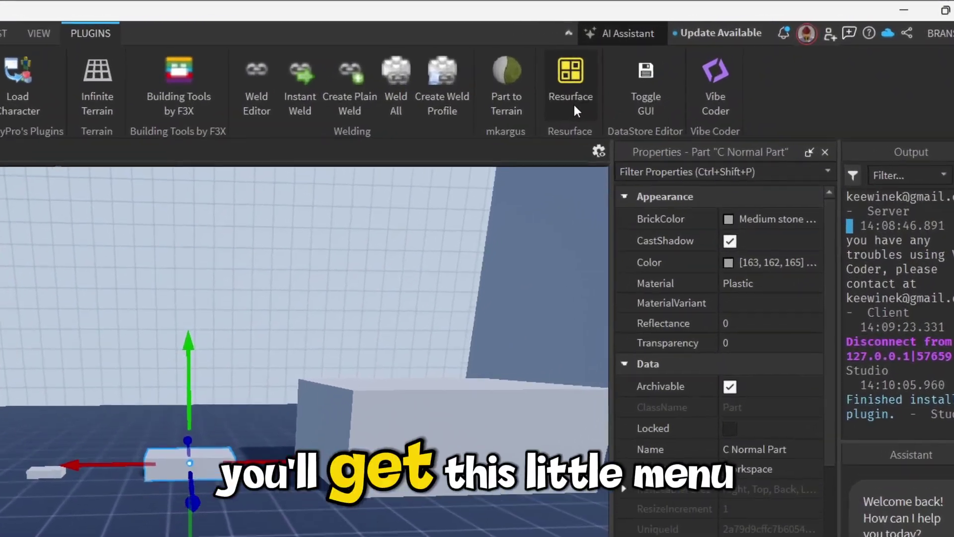
{"action": "left_click", "coordinate": [573, 102]}
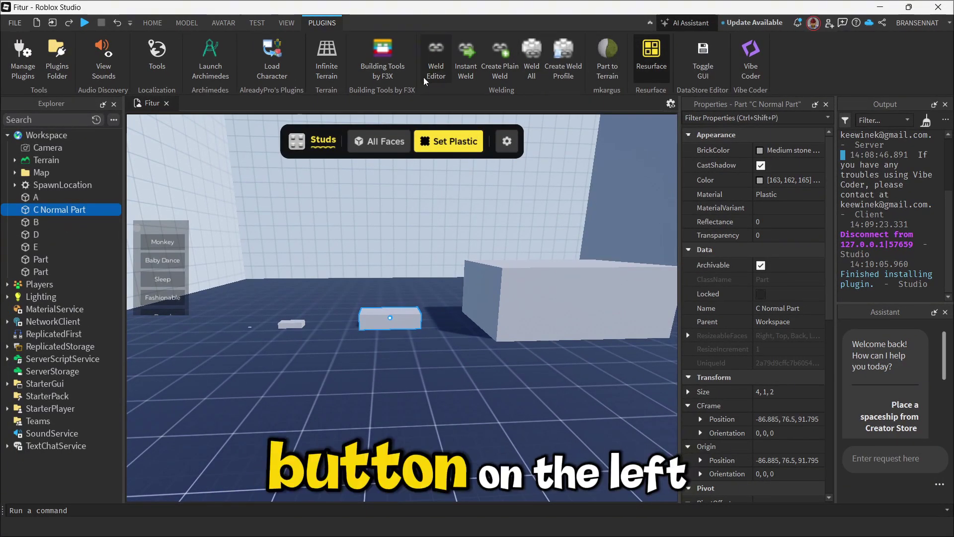
{"action": "left_click", "coordinate": [324, 142]}
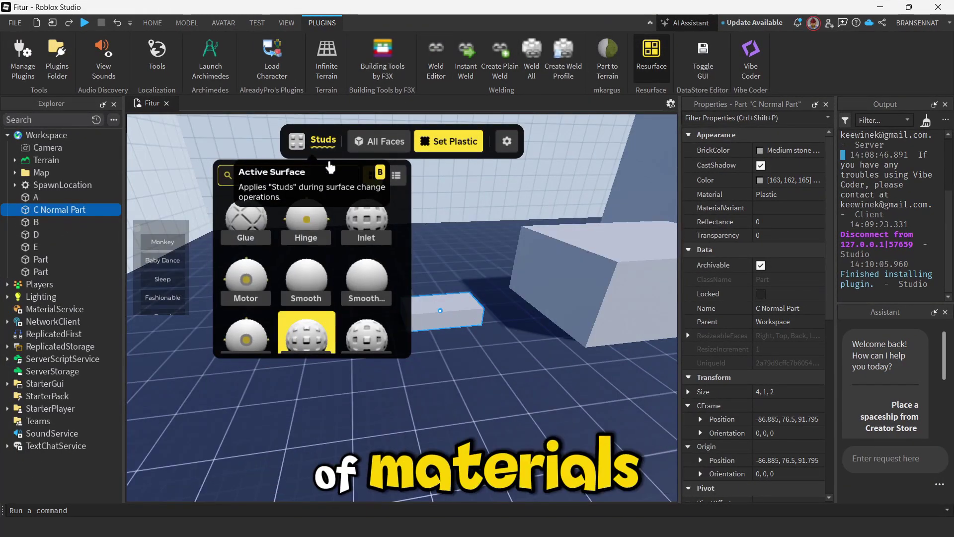
{"action": "scroll", "coordinate": [303, 309], "scroll_direction": "down", "scroll_amount": 3}
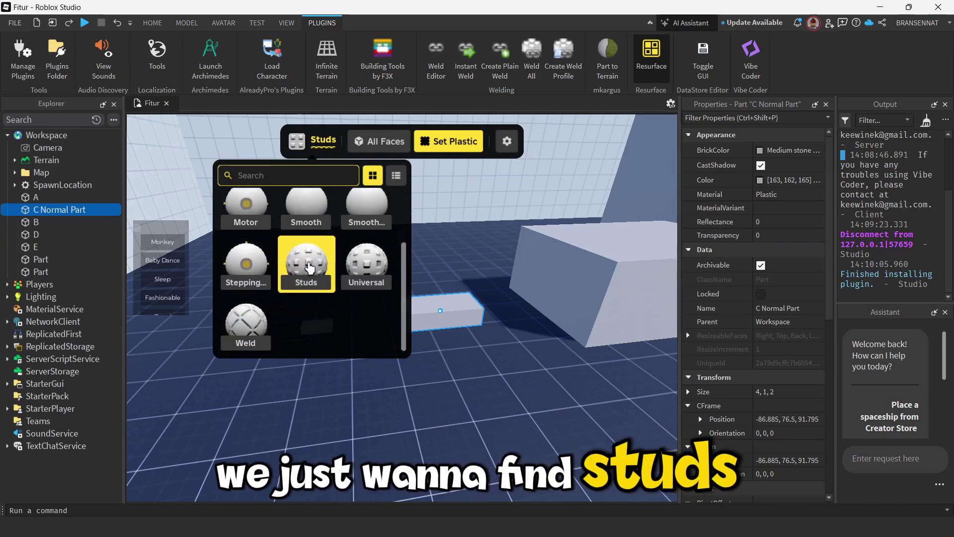
{"action": "left_click", "coordinate": [308, 267]}
Apply the Studs surface individually to the top, long side and end faces of C Normal Part.
{"action": "scroll", "coordinate": [451, 329], "scroll_direction": "up", "scroll_amount": 5}
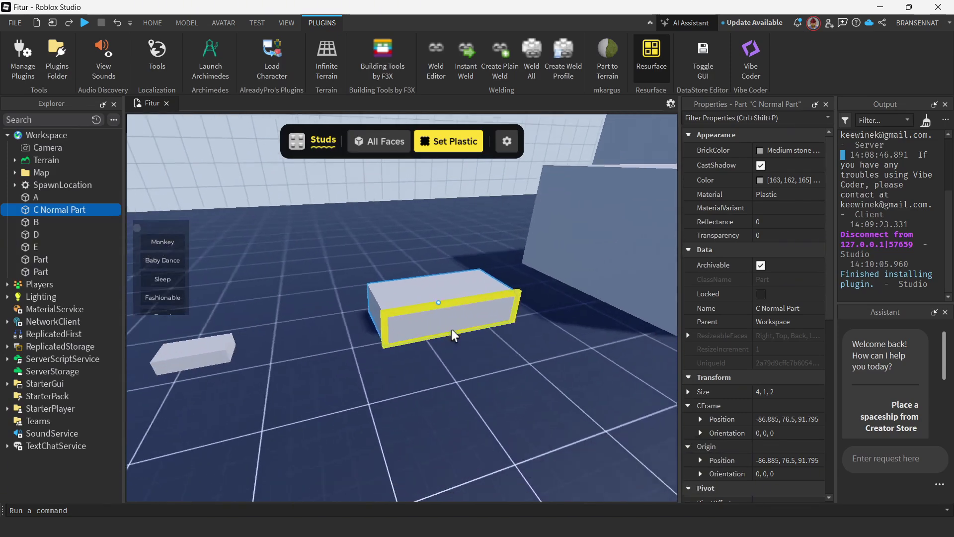
{"action": "left_click", "coordinate": [416, 282]}
{"action": "left_click", "coordinate": [423, 313]}
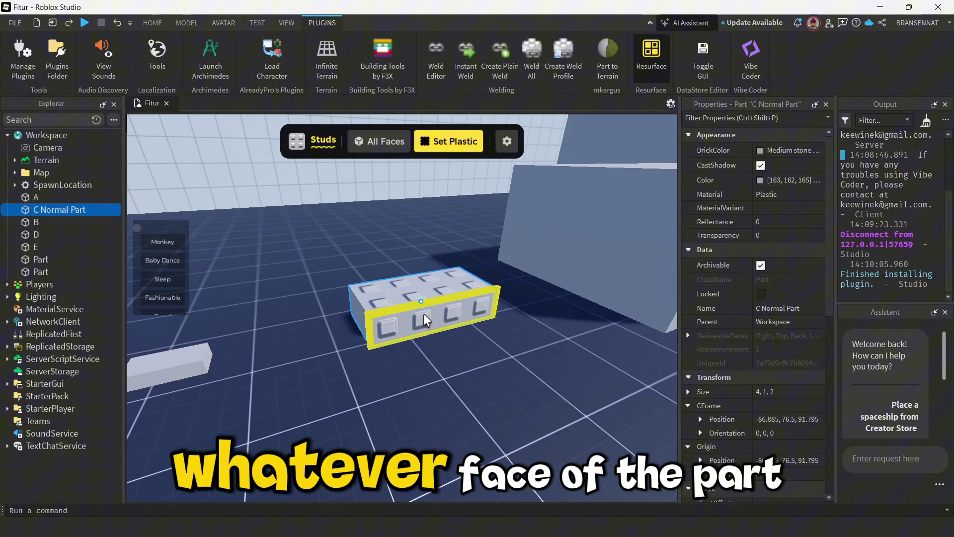
{"action": "right_click_drag", "start_coordinate": [449, 345], "coordinate": [448, 343]}
{"action": "left_click", "coordinate": [481, 308]}
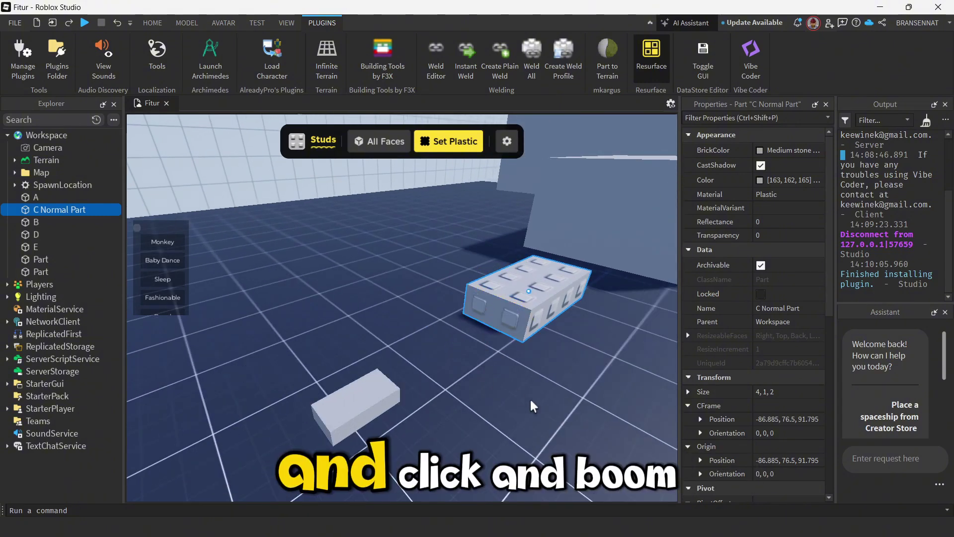
{"action": "right_click_drag", "start_coordinate": [530, 397], "coordinate": [534, 403]}
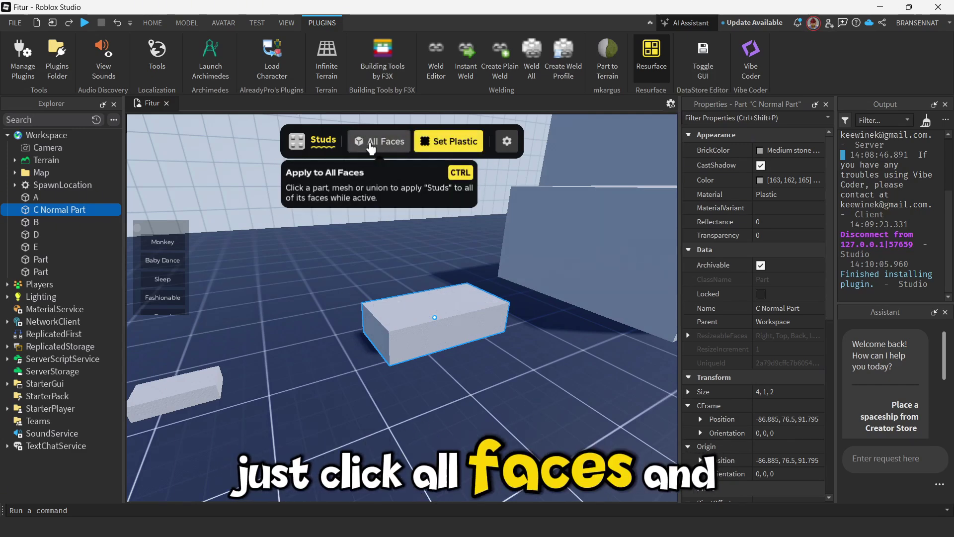
Apply the Studs surface to C Normal Part with All Faces and MaterialVariants enabled.
{"action": "left_click", "coordinate": [375, 144]}
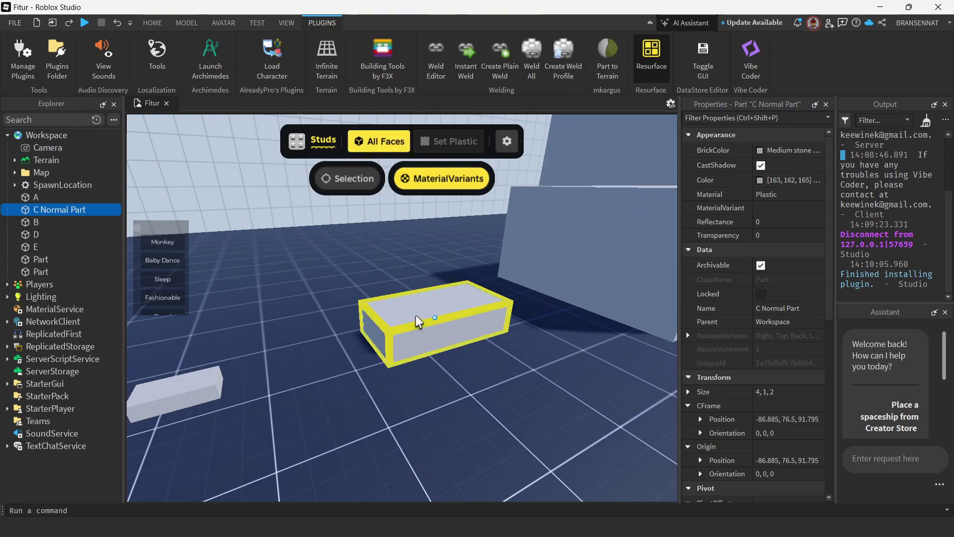
{"action": "key", "text": "a"}
{"action": "right_click_drag", "start_coordinate": [499, 360], "coordinate": [501, 362]}
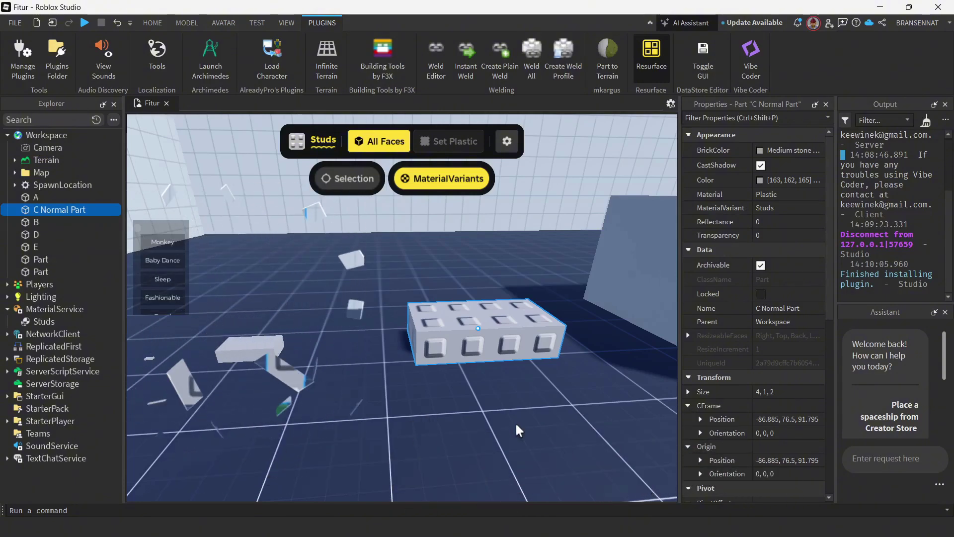
{"action": "key", "text": "d"}
{"action": "right_click", "coordinate": [516, 423]}
{"action": "left_click", "coordinate": [440, 328]}
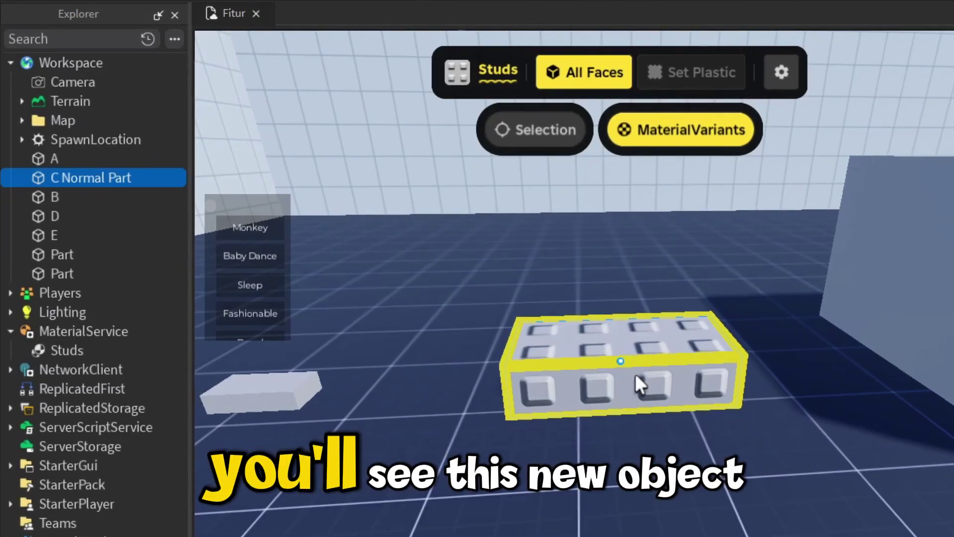
Delete the Studs material variant from MaterialService and reapply the Studs surface to all faces of C Normal Part.
{"action": "left_click", "coordinate": [56, 352]}
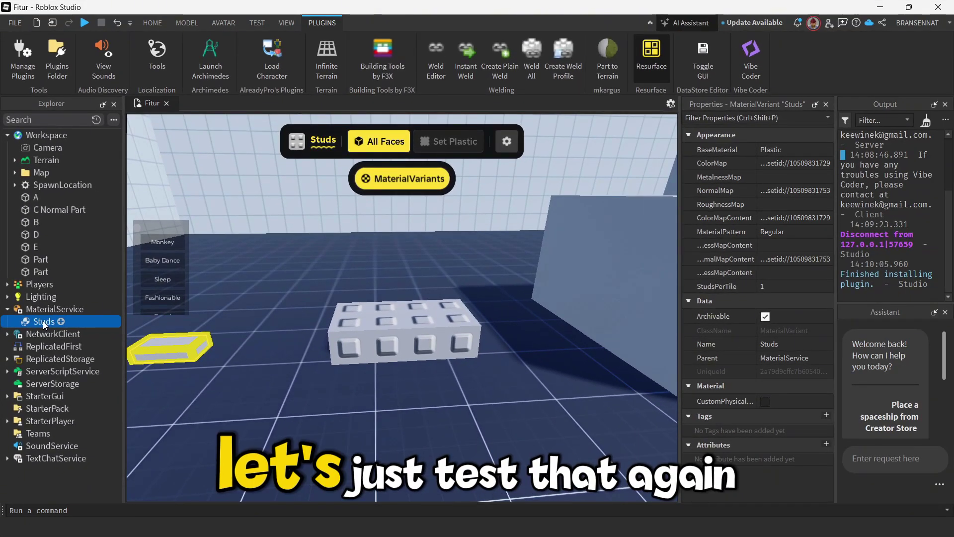
{"action": "key", "text": "Delete"}
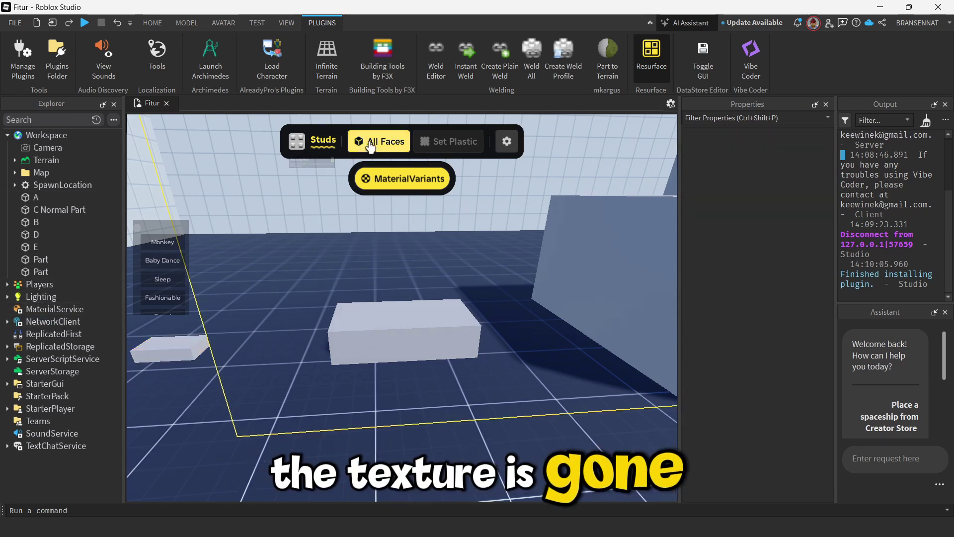
{"action": "left_click", "coordinate": [377, 321]}
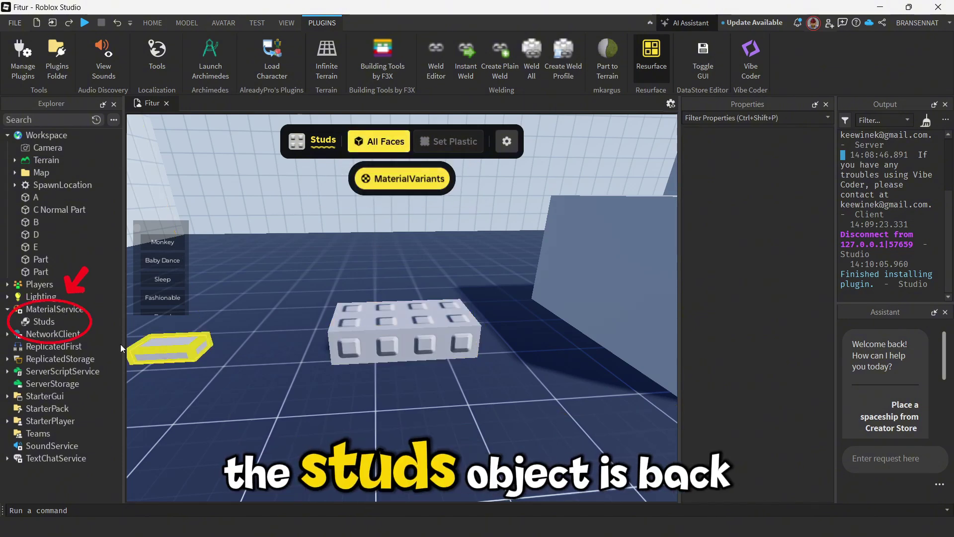
Duplicate the Studs material variant in MaterialService and rename the copy StudsV2.
{"action": "left_click", "coordinate": [44, 322]}
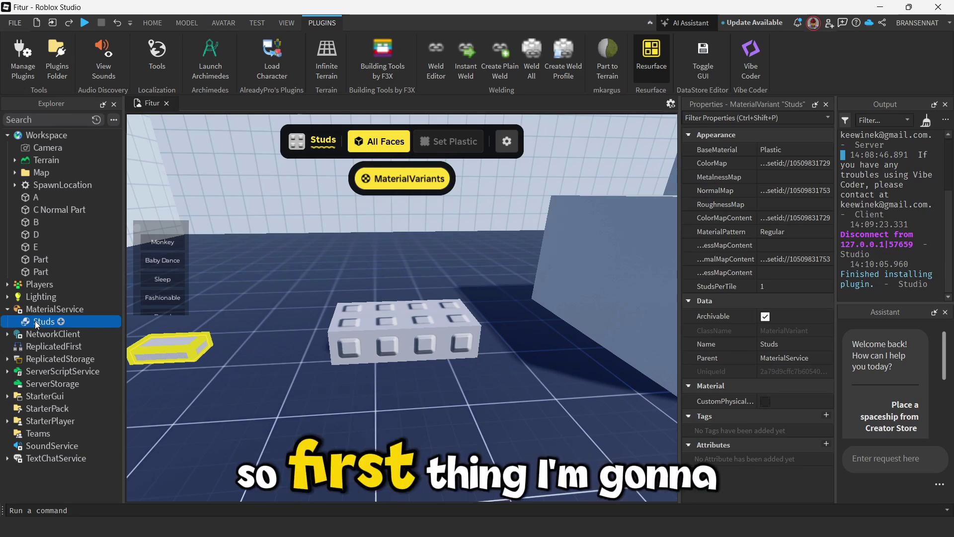
{"action": "right_click", "coordinate": [37, 326]}
{"action": "left_click", "coordinate": [55, 368]}
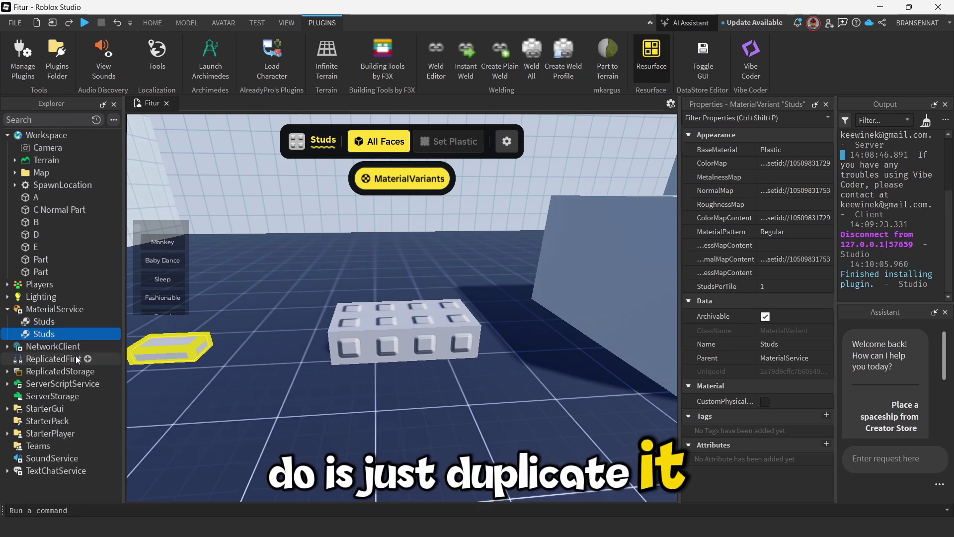
{"action": "double_click", "coordinate": [52, 334]}
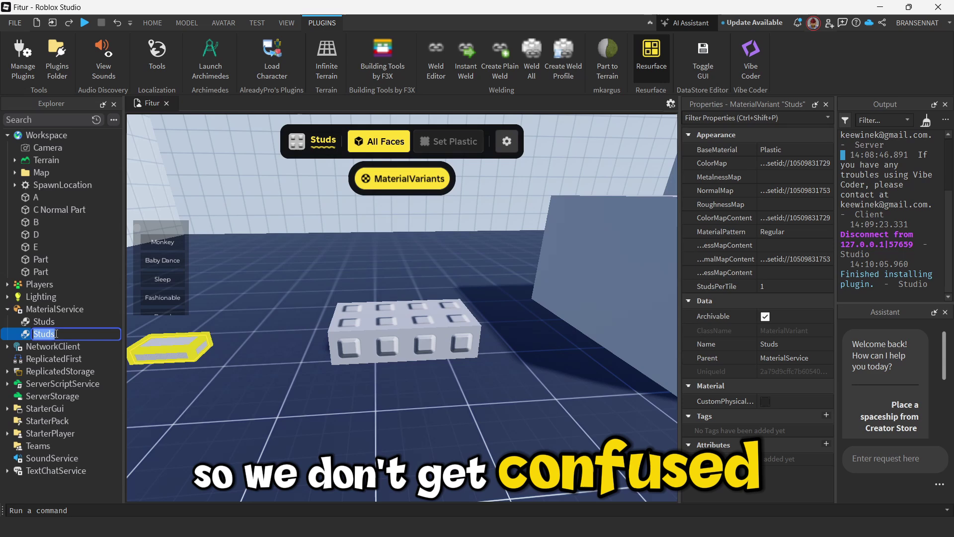
{"action": "type", "text": "V2"}
{"action": "key", "text": "Return"}
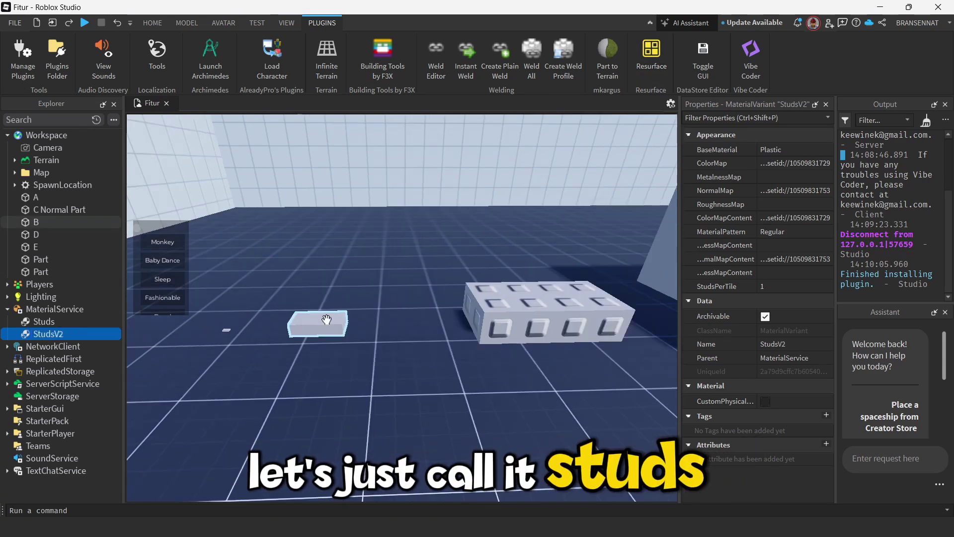
Assign the StudsV2 material variant to part B and set the variant's StudsPerTile to about 0.398.
{"action": "left_click", "coordinate": [326, 319]}
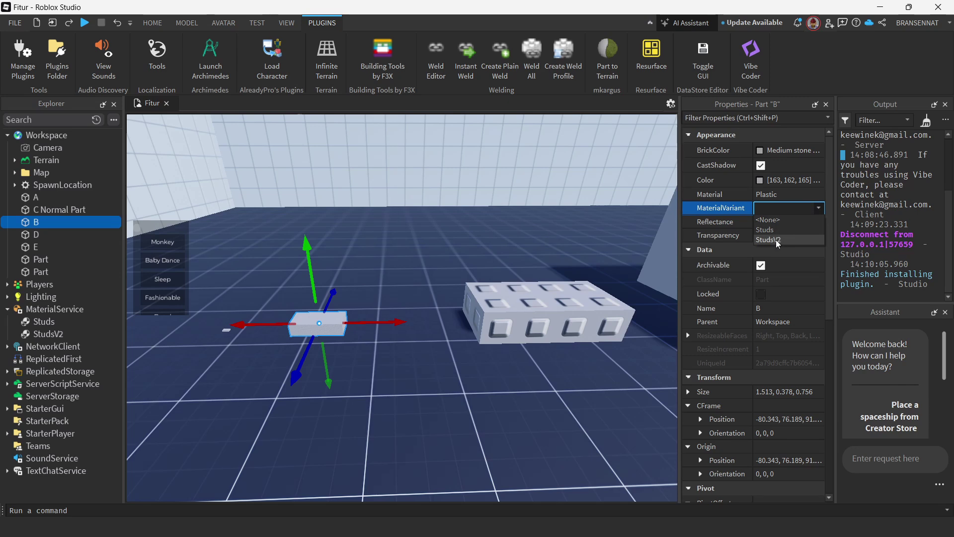
{"action": "left_click", "coordinate": [776, 240]}
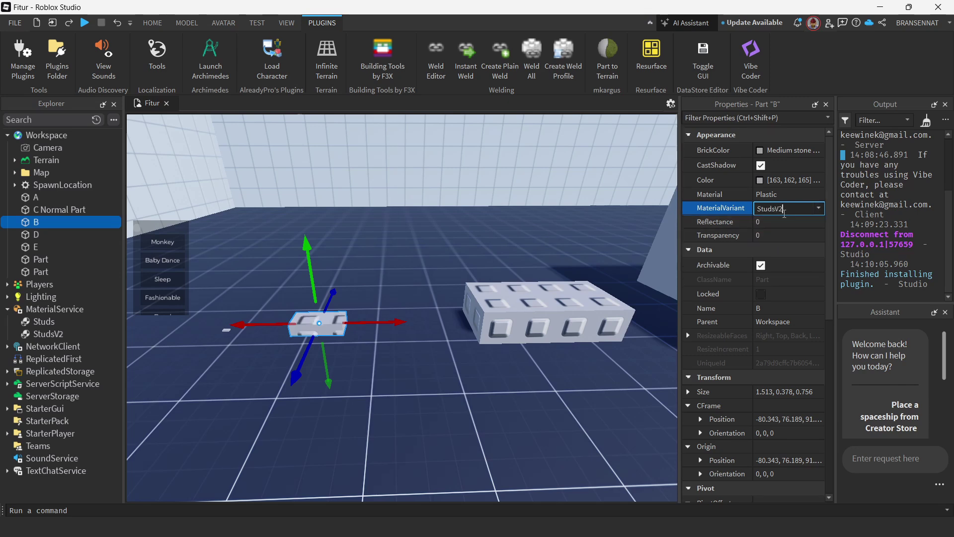
{"action": "left_click", "coordinate": [44, 333]}
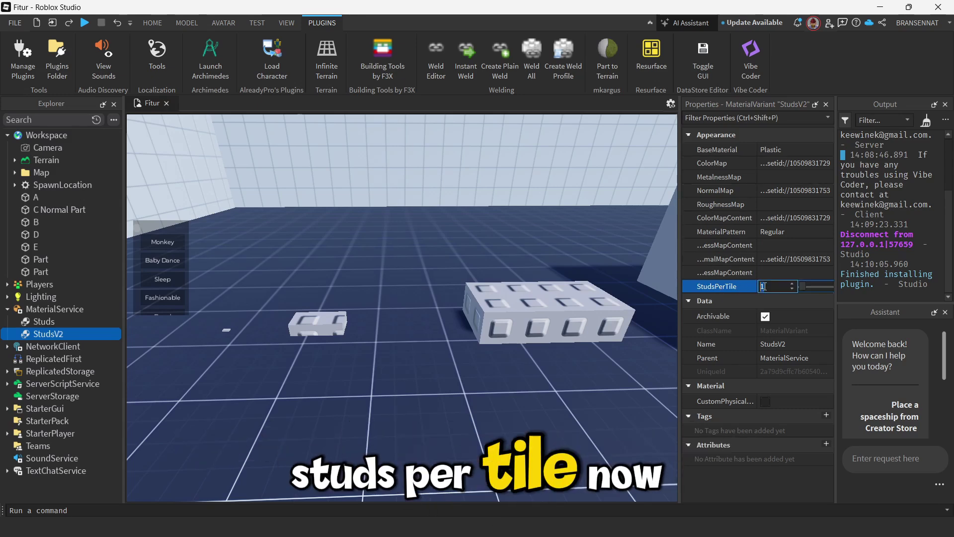
{"action": "left_click", "coordinate": [802, 288]}
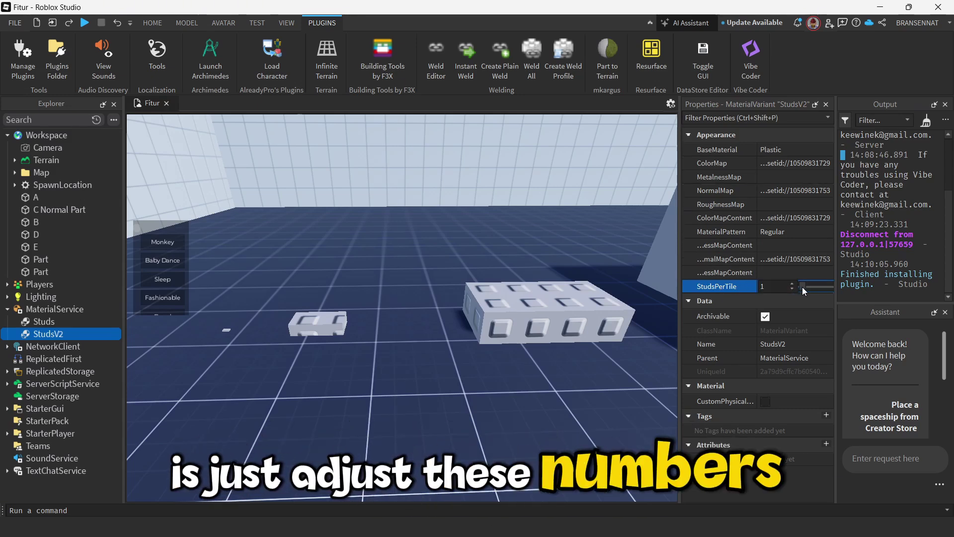
{"action": "left_click", "coordinate": [792, 286]}
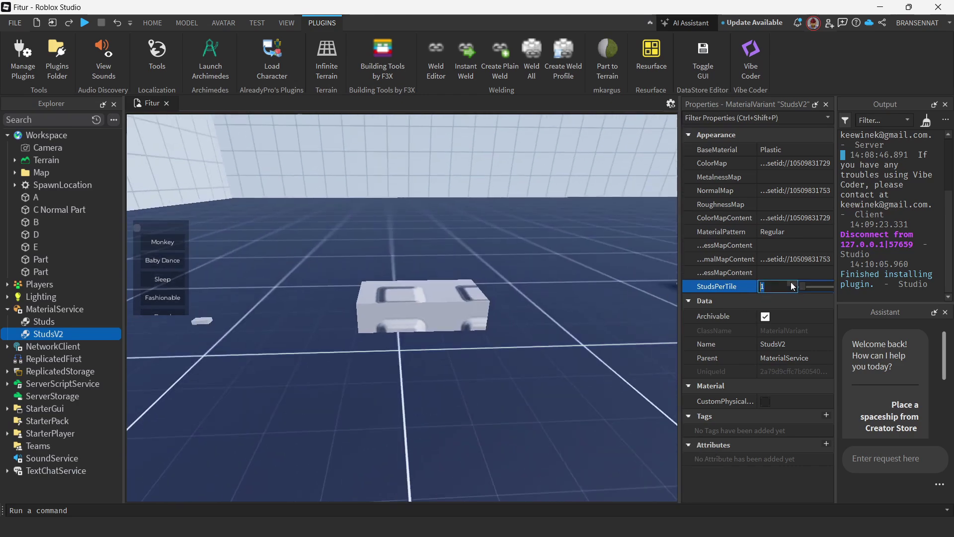
{"action": "left_click_drag", "start_coordinate": [802, 286], "coordinate": [802, 286]}
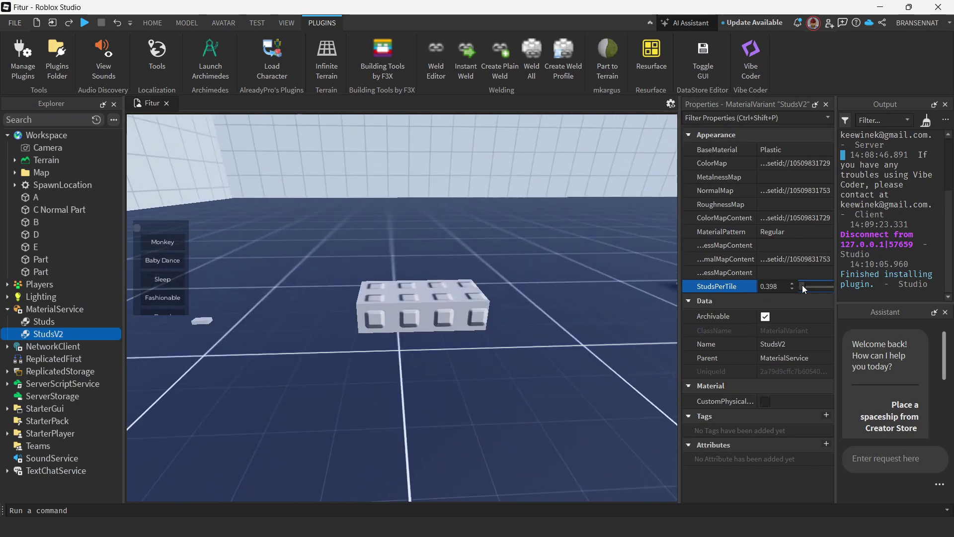
{"action": "right_click_drag", "start_coordinate": [612, 322], "coordinate": [611, 322]}
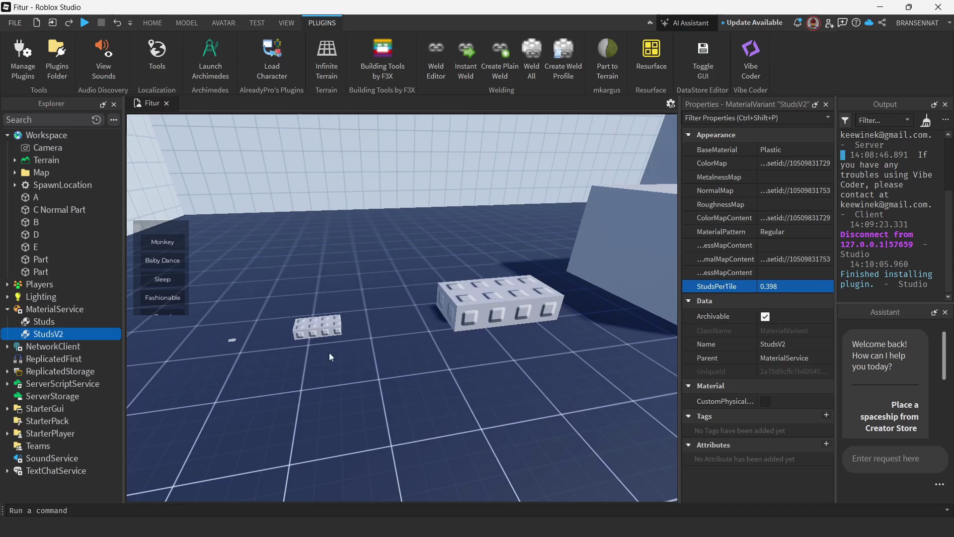
Duplicate StudsV2 as StudsV3 and assign the new variant to the tiny part A.
{"action": "right_click_drag", "start_coordinate": [363, 333], "coordinate": [363, 331]}
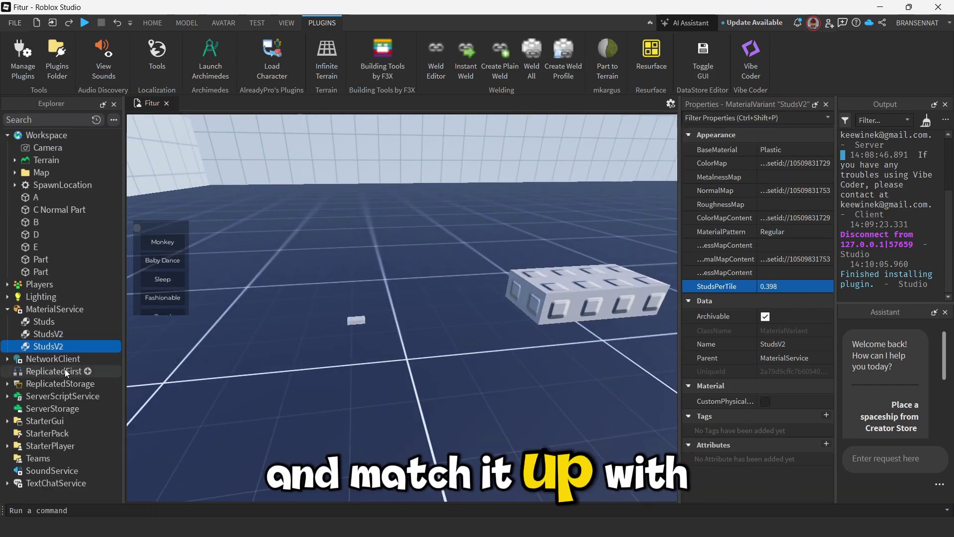
{"action": "left_click", "coordinate": [356, 320]}
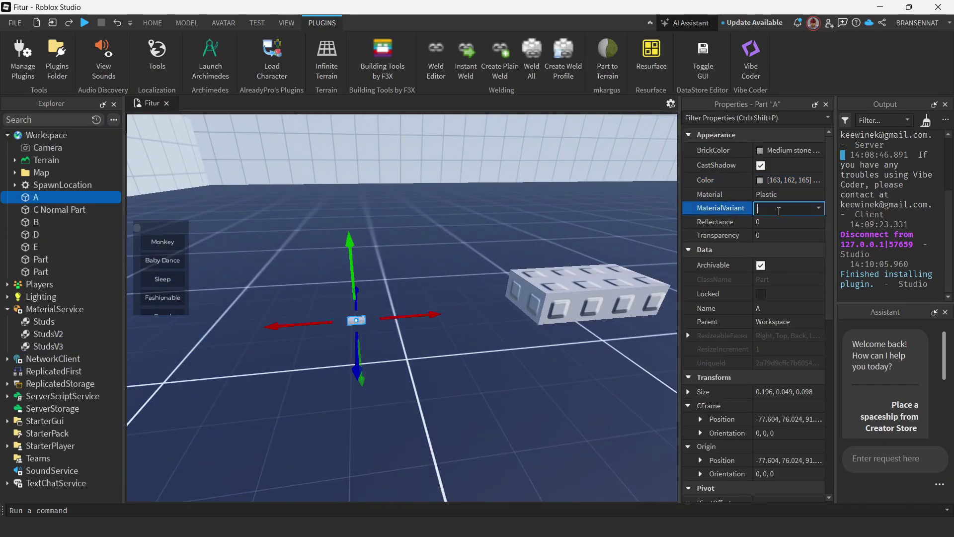
Set the StudsPerTile of the StudsV3 material variant to 0.1.
{"action": "left_click", "coordinate": [83, 348]}
{"action": "right_click_drag", "start_coordinate": [466, 285], "coordinate": [466, 285]}
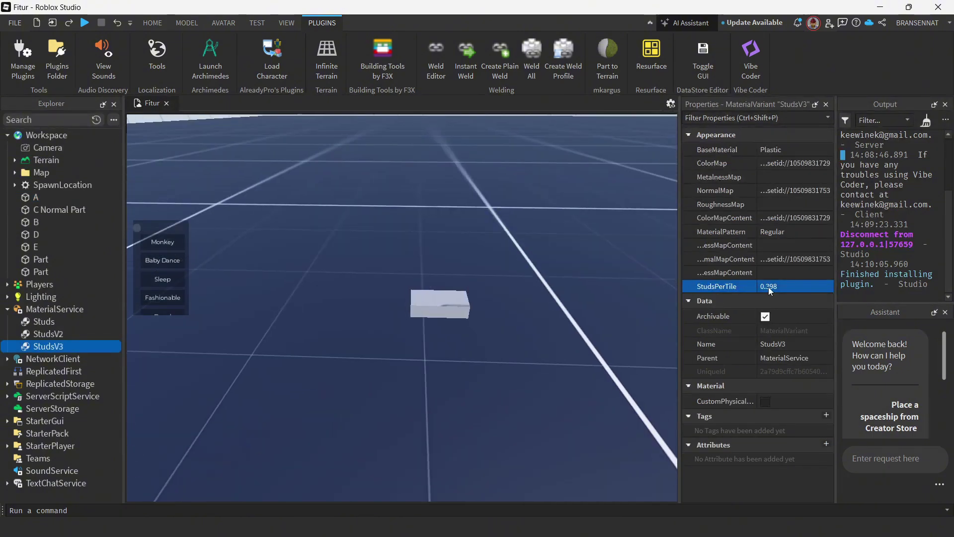
{"action": "left_click", "coordinate": [768, 288]}
{"action": "left_click", "coordinate": [801, 288]}
Duplicate StudsV3 as StudsV4 and assign the new variant to part D, the large block beside C Normal Part.
{"action": "right_click_drag", "start_coordinate": [588, 332], "coordinate": [587, 330]}
{"action": "left_click", "coordinate": [589, 329]}
{"action": "right_click", "coordinate": [55, 346]}
{"action": "left_click", "coordinate": [78, 380]}
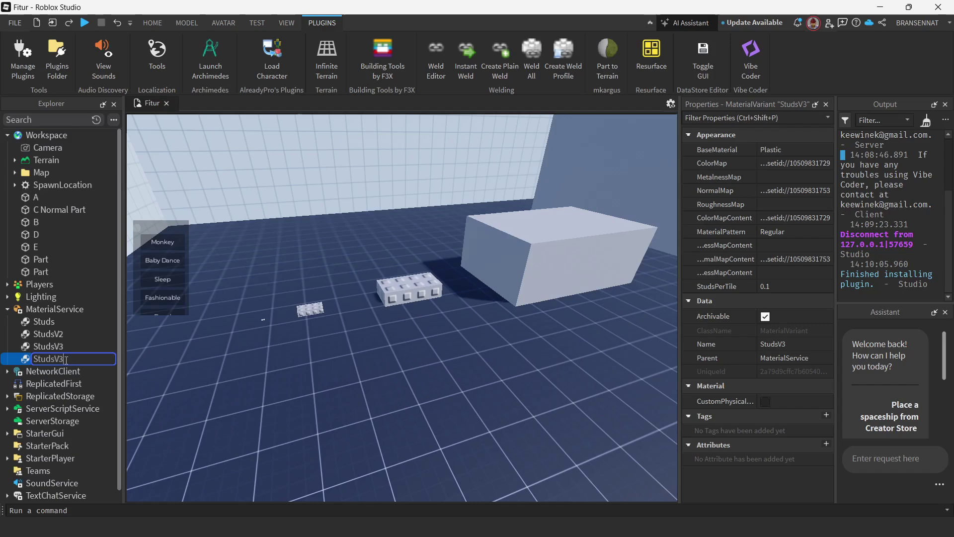
{"action": "left_click", "coordinate": [815, 209]}
Set the StudsPerTile of the StudsV4 material variant to about 3.483.
{"action": "left_click", "coordinate": [66, 357]}
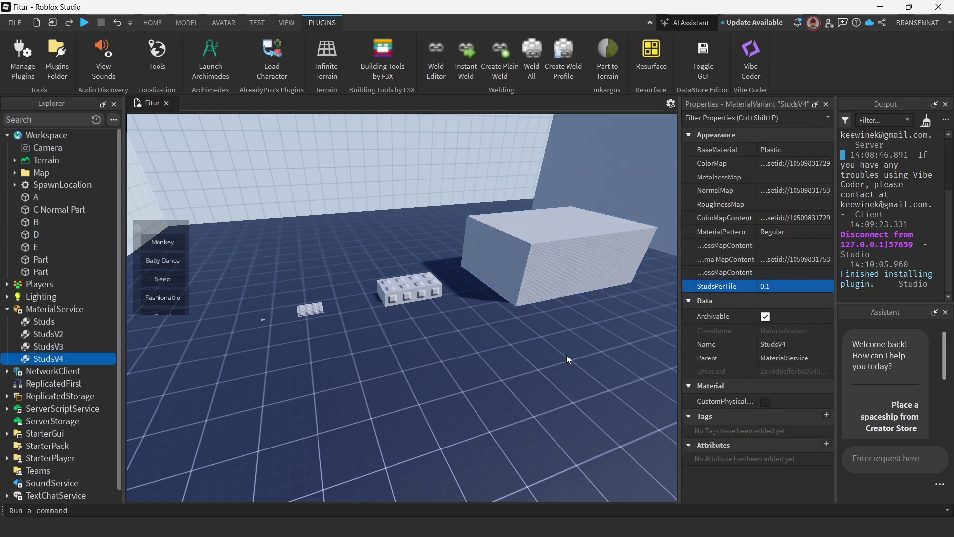
{"action": "scroll", "coordinate": [609, 229], "scroll_direction": "up", "scroll_amount": 4}
{"action": "left_click", "coordinate": [790, 287]}
{"action": "left_click_drag", "start_coordinate": [801, 286], "coordinate": [806, 287]}
{"action": "scroll", "coordinate": [585, 396], "scroll_direction": "down", "scroll_amount": 4}
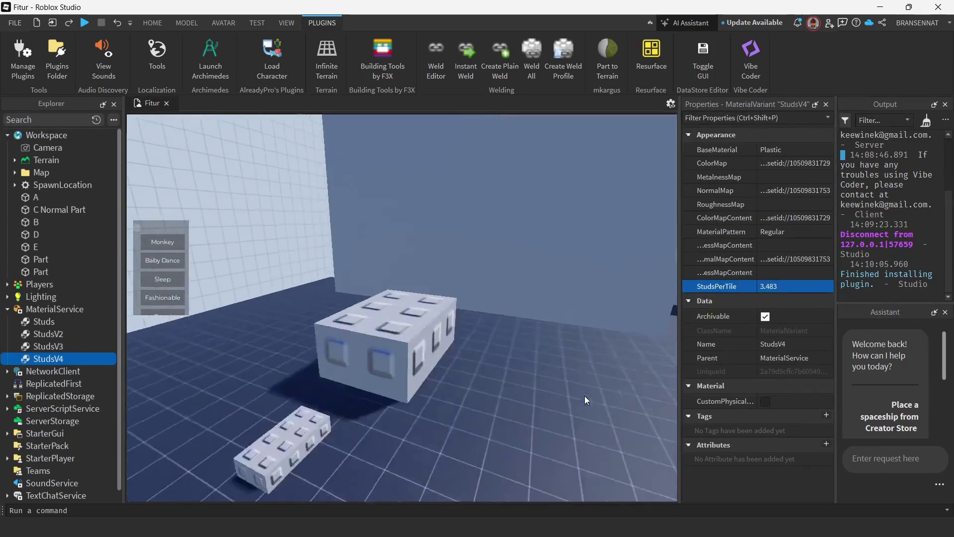
Duplicate the StudsV4 material variant and rename the copy StudsV5.
{"action": "right_click_drag", "start_coordinate": [585, 395], "coordinate": [626, 392]}
{"action": "right_click_drag", "start_coordinate": [539, 398], "coordinate": [538, 378]}
{"action": "left_click", "coordinate": [538, 377]}
{"action": "left_click", "coordinate": [512, 358]}
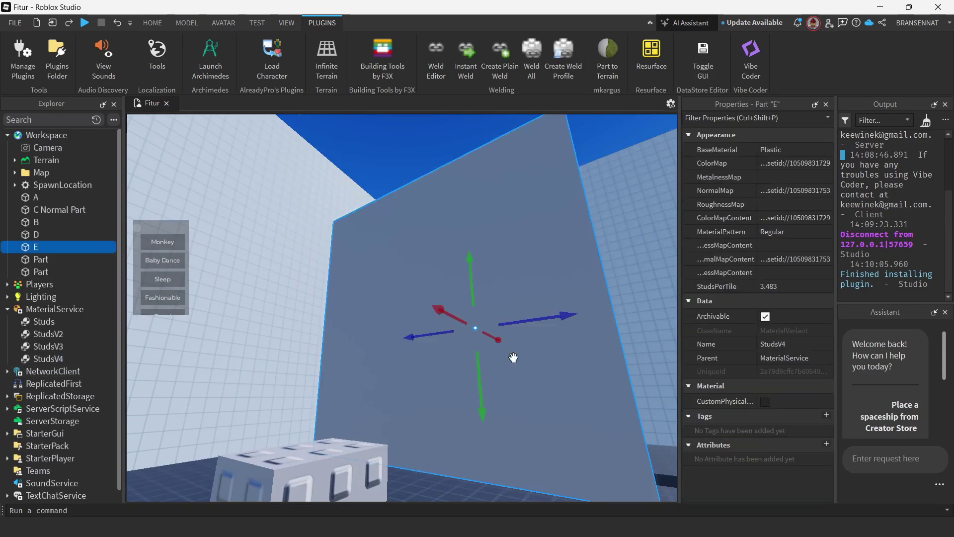
{"action": "left_click", "coordinate": [815, 210]}
{"action": "right_click", "coordinate": [56, 358]}
{"action": "left_click", "coordinate": [79, 205]}
{"action": "left_click", "coordinate": [58, 237]}
{"action": "double_click", "coordinate": [60, 371]}
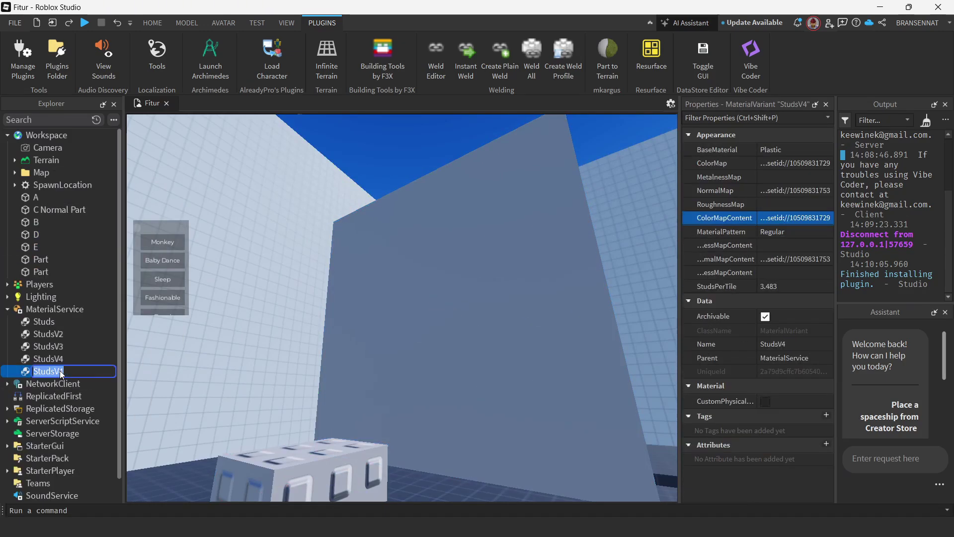
Assign the StudsV5 material variant to the huge part E and set the variant's StudsPerTile to 20.
{"action": "left_click", "coordinate": [347, 321]}
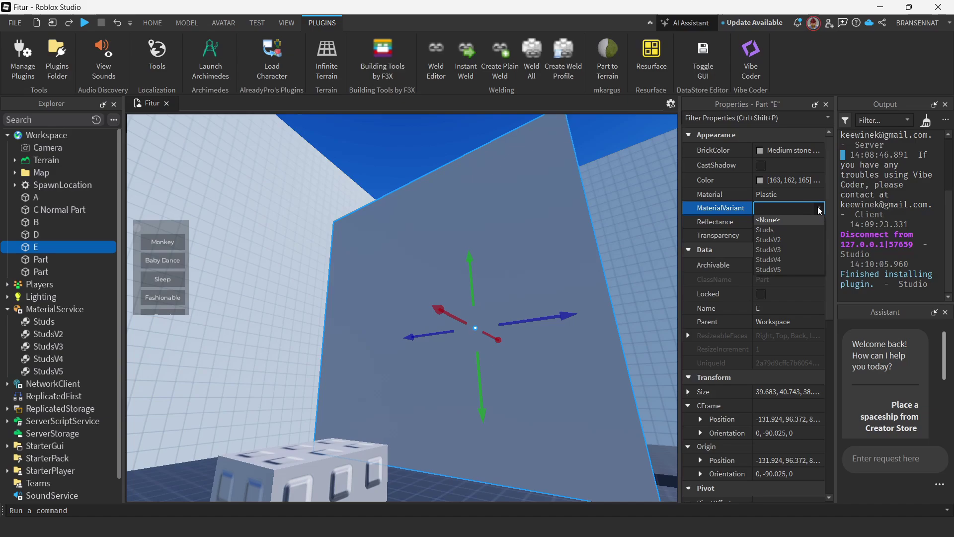
{"action": "left_click", "coordinate": [768, 269]}
{"action": "left_click", "coordinate": [44, 375]}
{"action": "left_click", "coordinate": [807, 285]}
{"action": "type", "text": "20"}
{"action": "key", "text": "Return"}
{"action": "right_click_drag", "start_coordinate": [593, 431], "coordinate": [594, 431]}
{"action": "left_click", "coordinate": [359, 340]}
{"action": "right_click_drag", "start_coordinate": [500, 440], "coordinate": [500, 441]}
Playtest the place and examine the studs on the parts of every size, both close up and from a distance.
{"action": "left_click", "coordinate": [83, 24]}
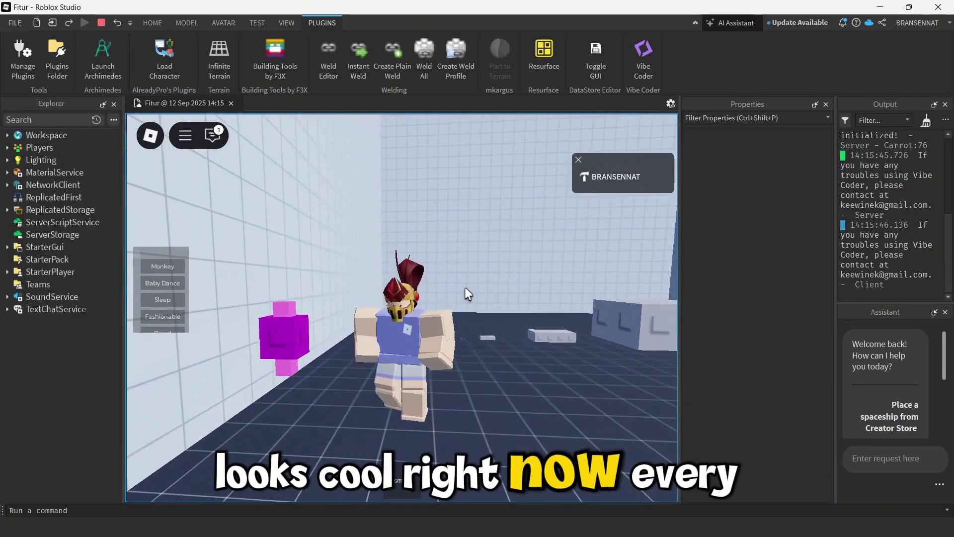
{"action": "key", "text": "w"}
{"action": "right_click_drag", "start_coordinate": [465, 288], "coordinate": [465, 287]}
{"action": "key", "text": "w"}
{"action": "scroll", "coordinate": [465, 287], "scroll_direction": "up", "scroll_amount": 5}
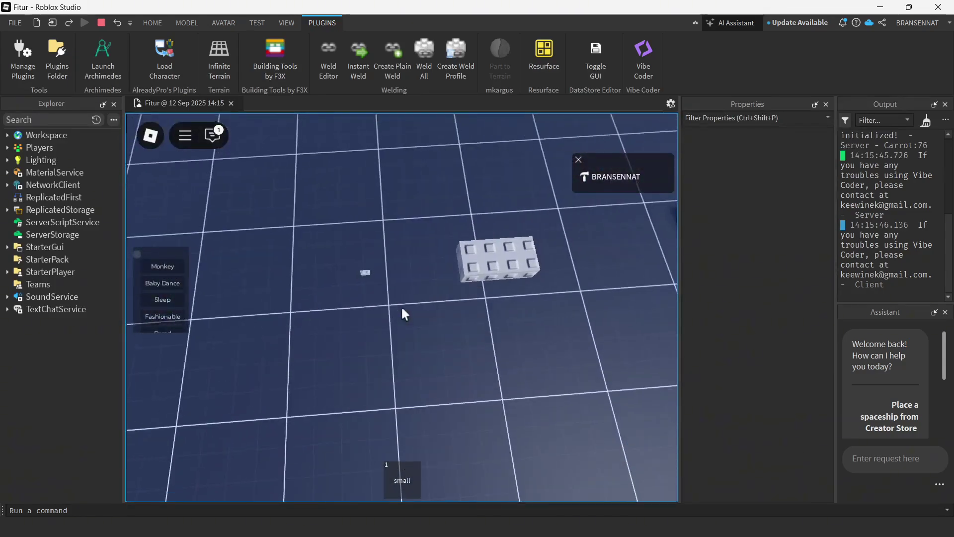
{"action": "scroll", "coordinate": [402, 308], "scroll_direction": "down", "scroll_amount": 10}
{"action": "scroll", "coordinate": [402, 308], "scroll_direction": "down", "scroll_amount": 2}
{"action": "right_click_drag", "start_coordinate": [402, 308], "coordinate": [402, 308]}
{"action": "scroll", "coordinate": [402, 308], "scroll_direction": "up", "scroll_amount": 2}
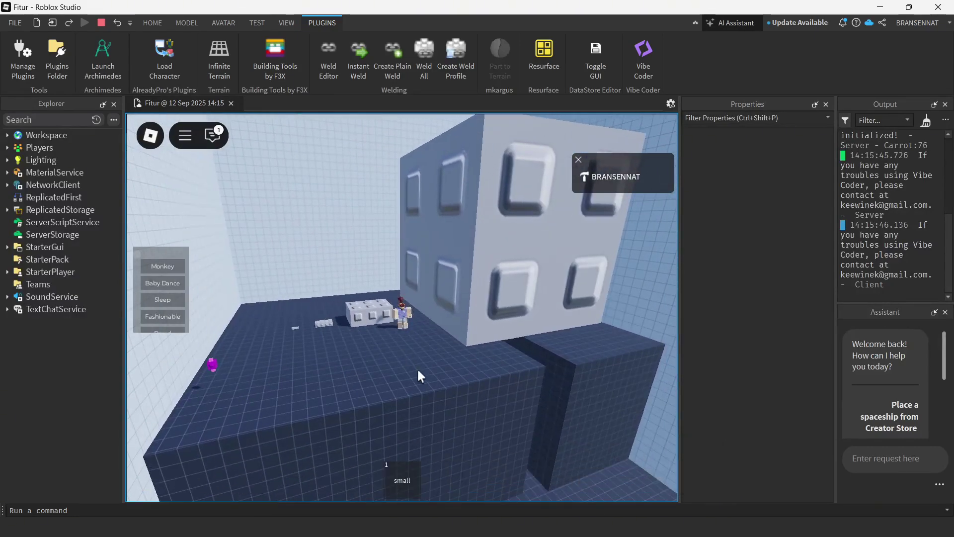
{"action": "scroll", "coordinate": [419, 370], "scroll_direction": "up", "scroll_amount": 2}
{"action": "scroll", "coordinate": [419, 370], "scroll_direction": "down", "scroll_amount": 2}
{"action": "right_click_drag", "start_coordinate": [418, 370], "coordinate": [419, 371]}
{"action": "scroll", "coordinate": [419, 370], "scroll_direction": "up", "scroll_amount": 4}
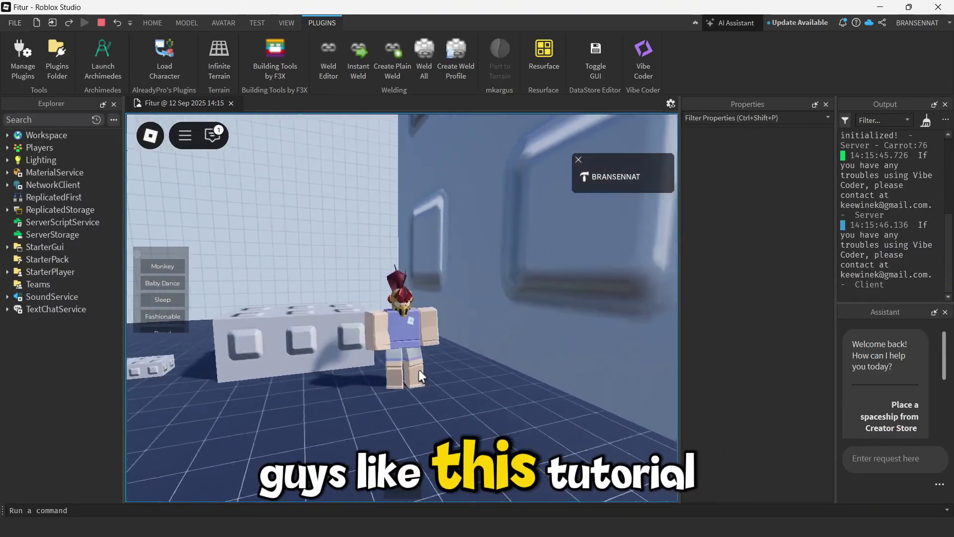
{"action": "scroll", "coordinate": [418, 368], "scroll_direction": "up", "scroll_amount": 5}
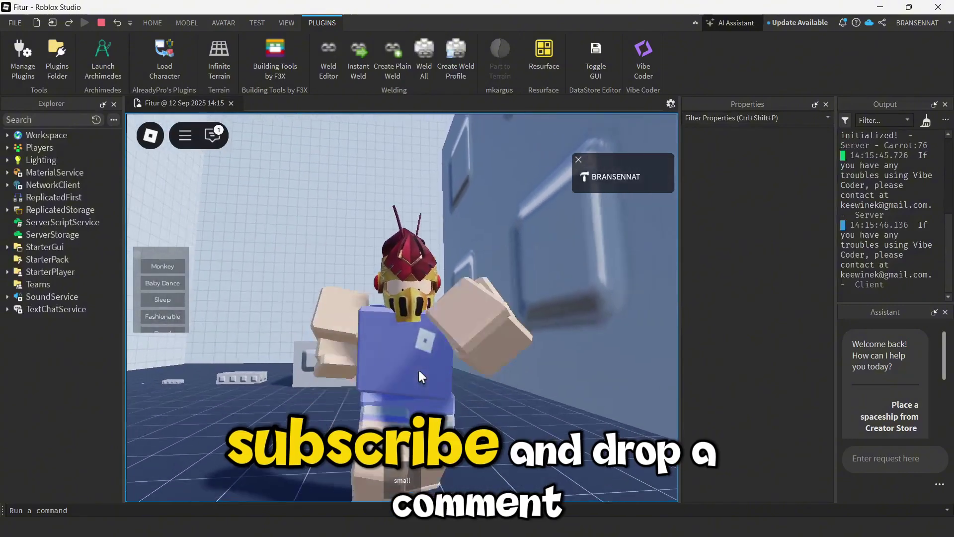
{"action": "scroll", "coordinate": [419, 368], "scroll_direction": "down", "scroll_amount": 6}
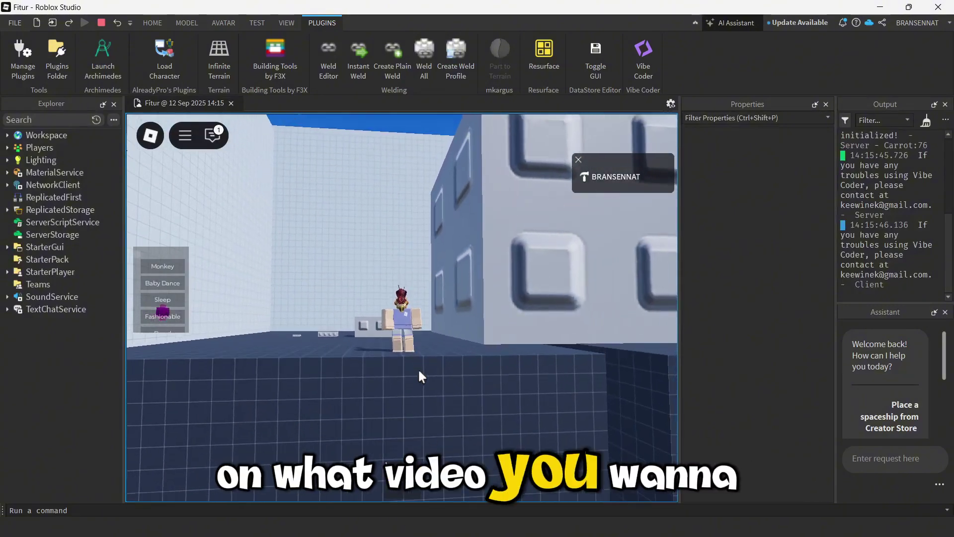